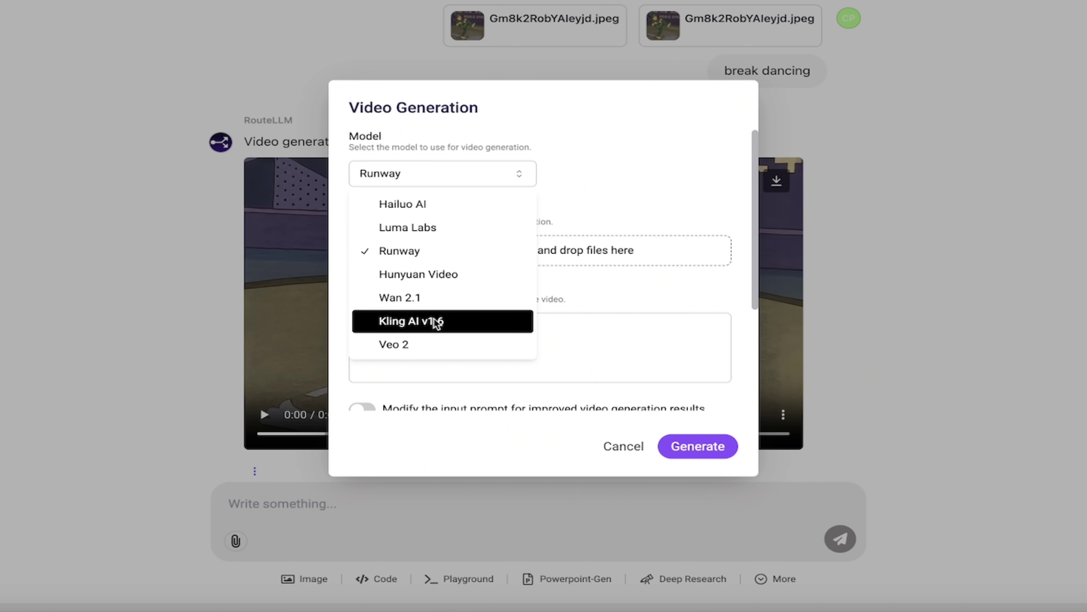
Switch to ChatGPT and choose GPT-4o as the model for the new chat.
click(480, 72)
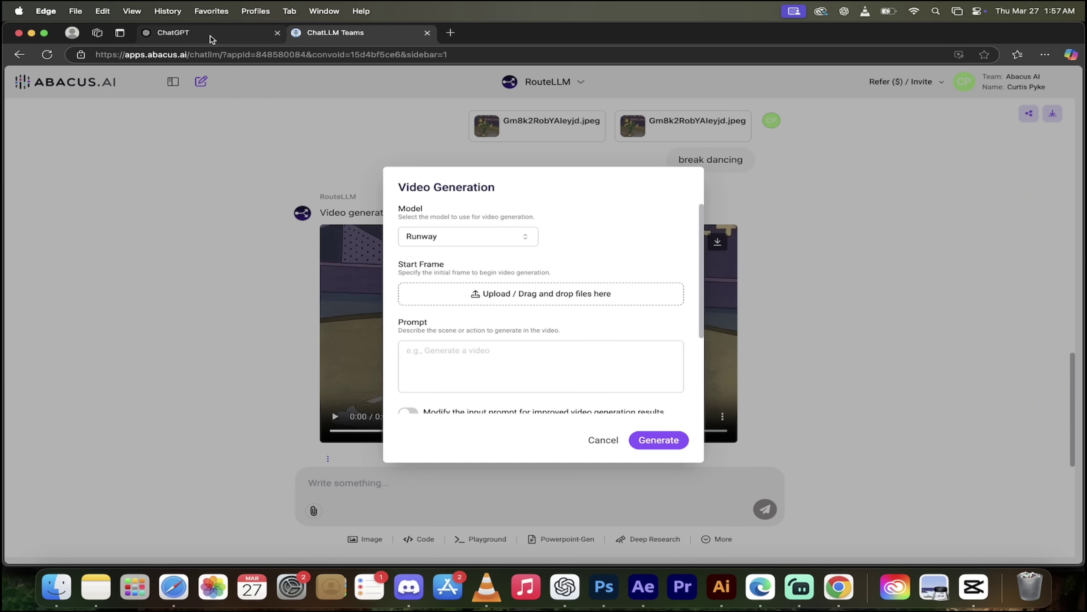
click(210, 38)
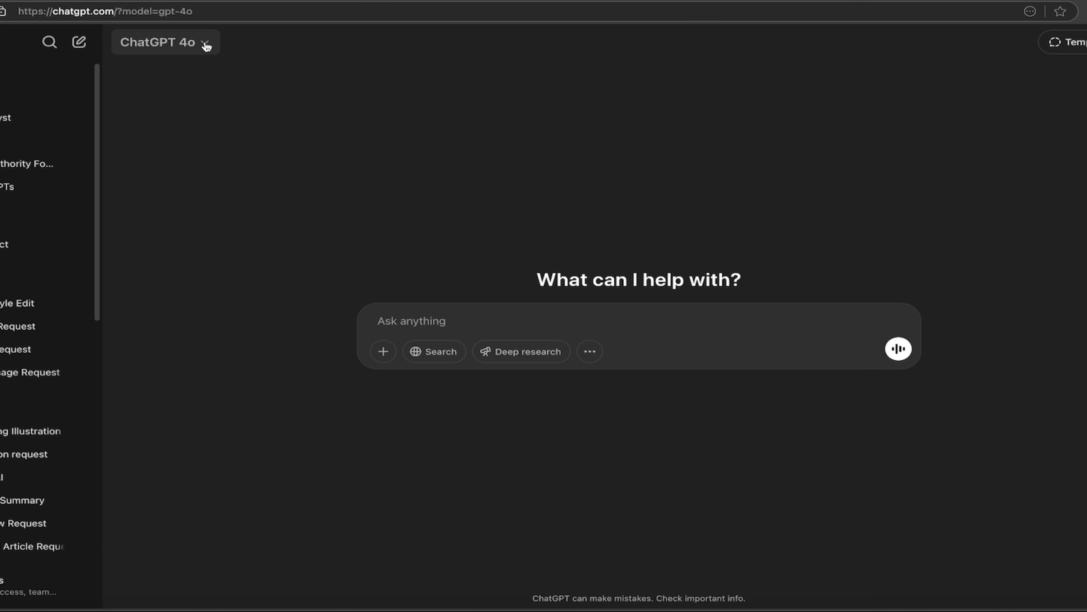
click(207, 44)
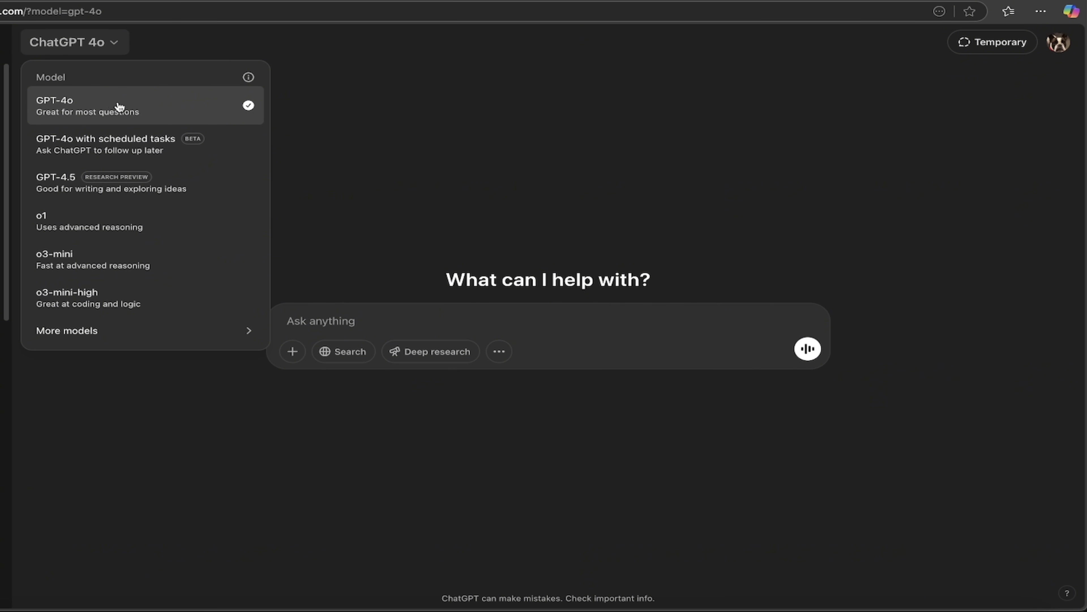
click(323, 61)
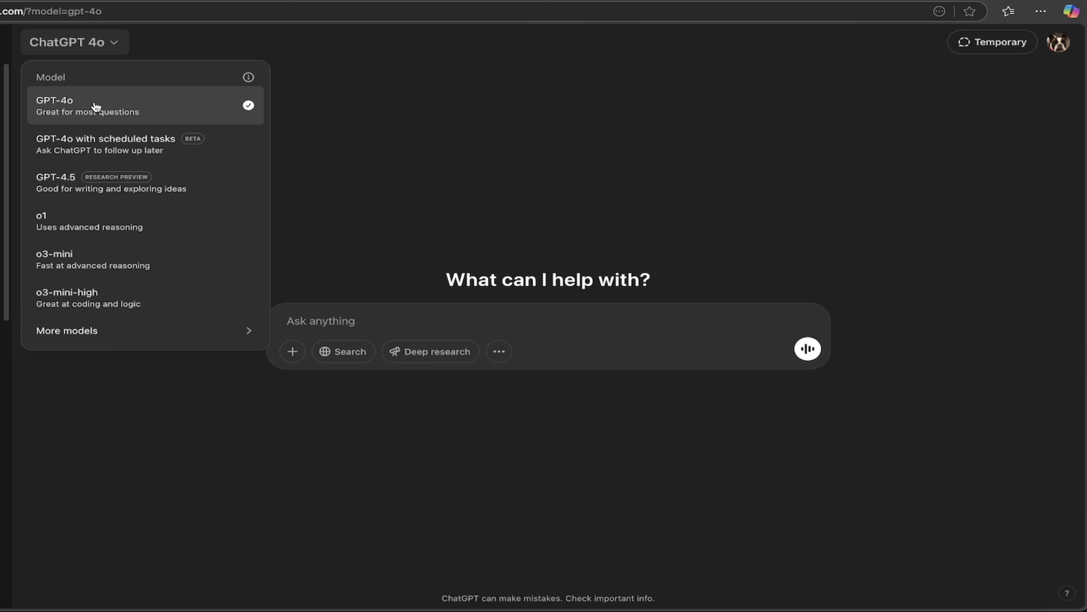
click(93, 105)
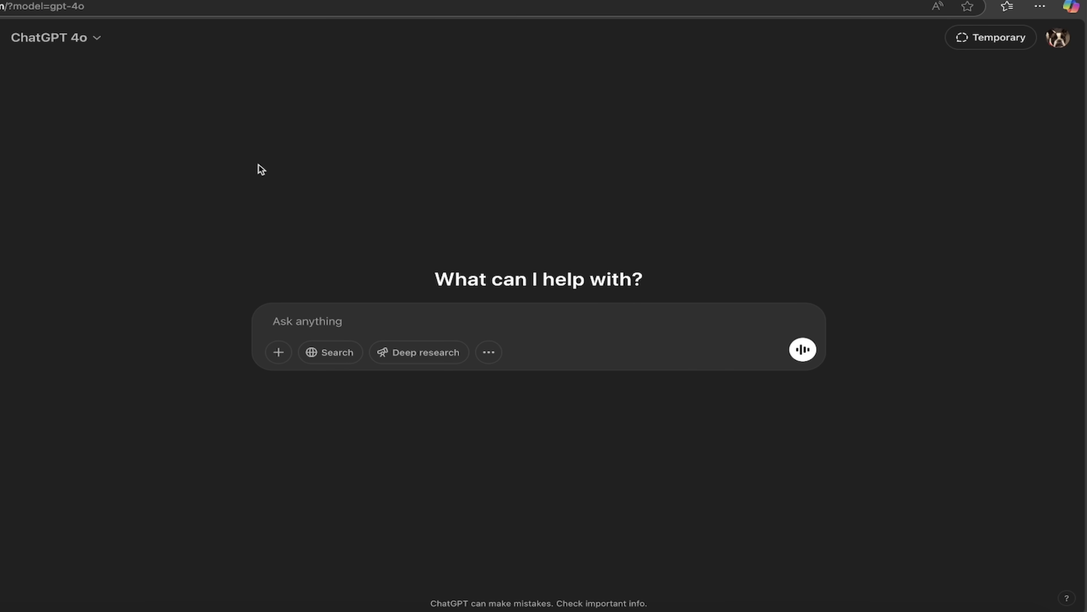
click(66, 38)
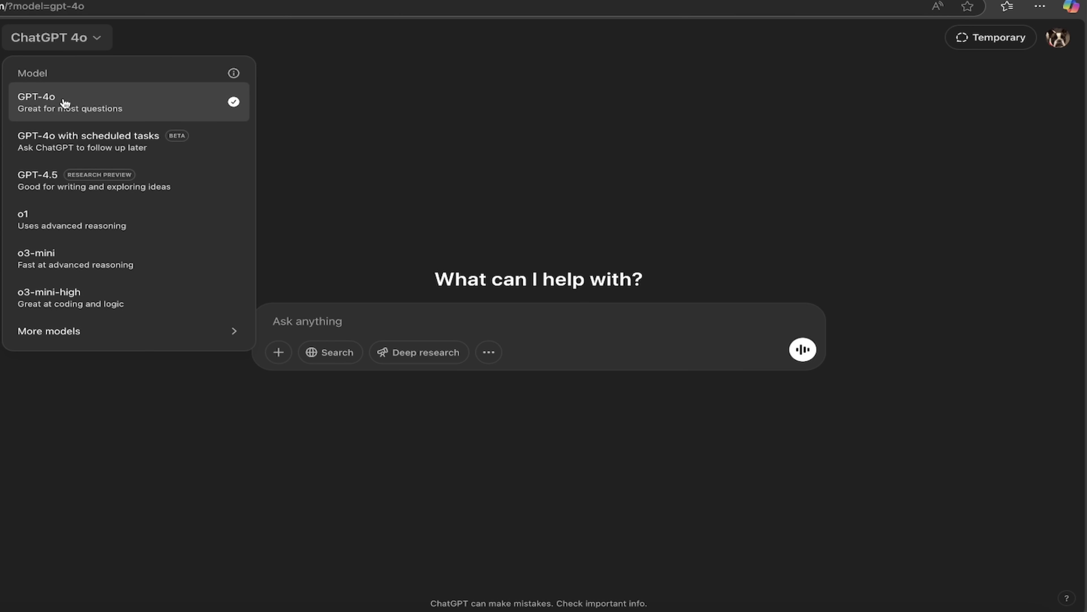
click(64, 103)
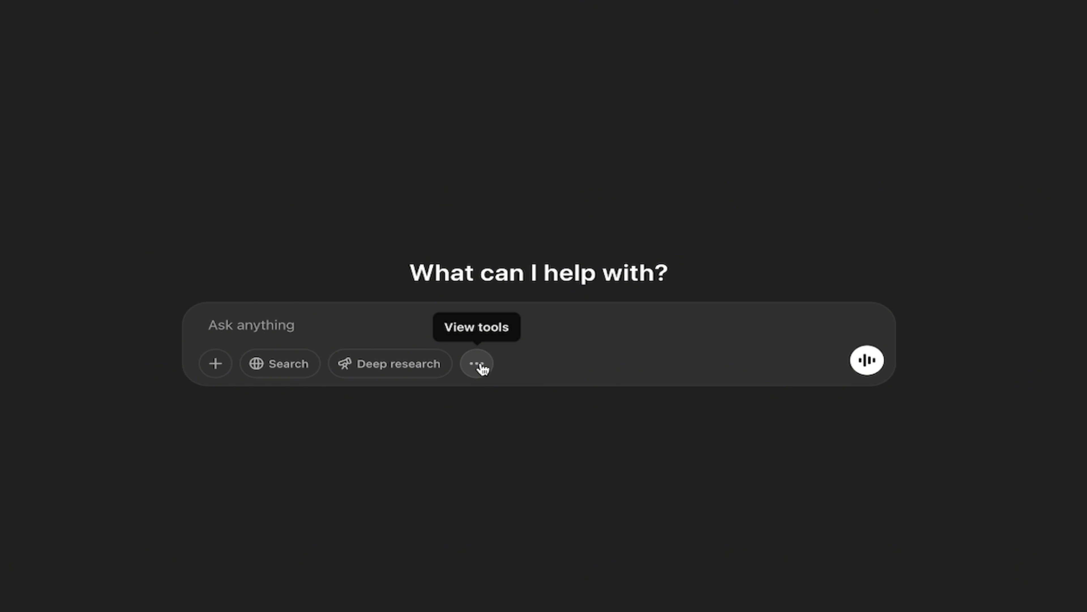
Enable the Create image tool and attach 1.jpg from the ChatLLM Teams folder to the message.
click(482, 367)
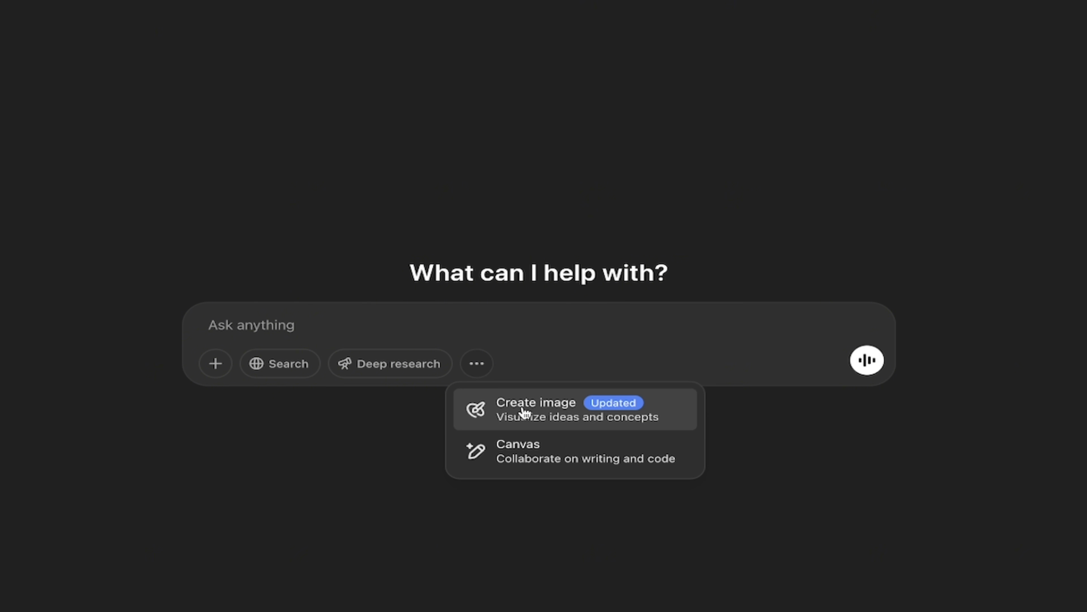
click(541, 413)
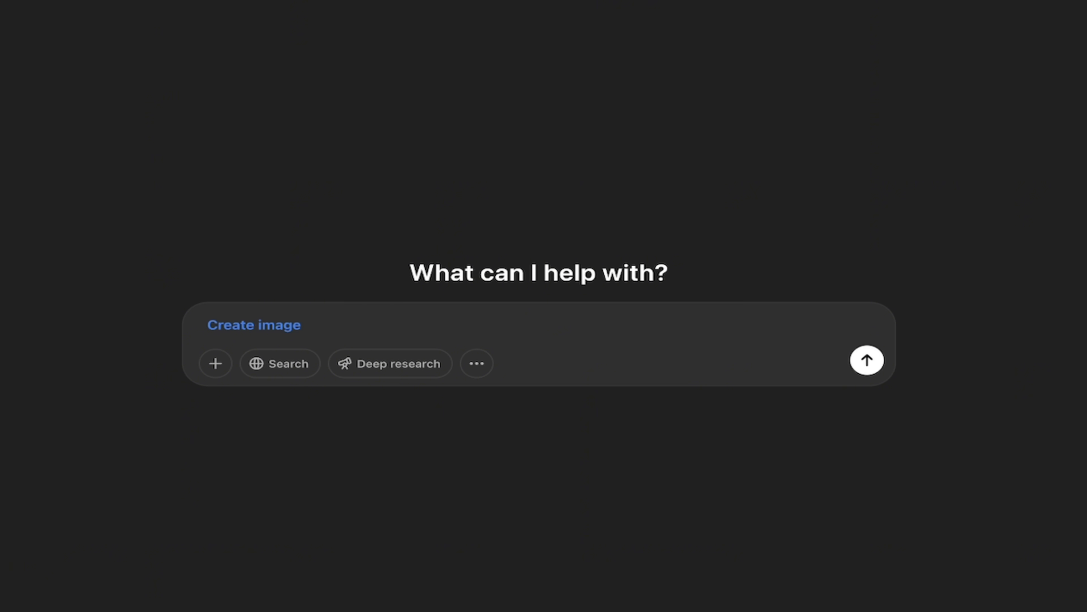
click(56, 589)
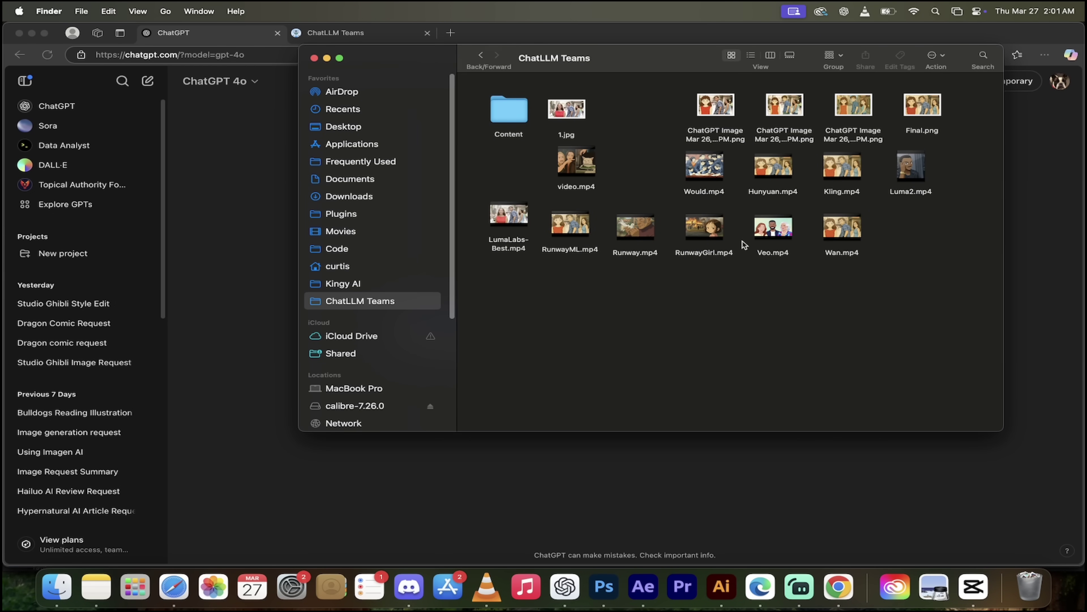
click(562, 110)
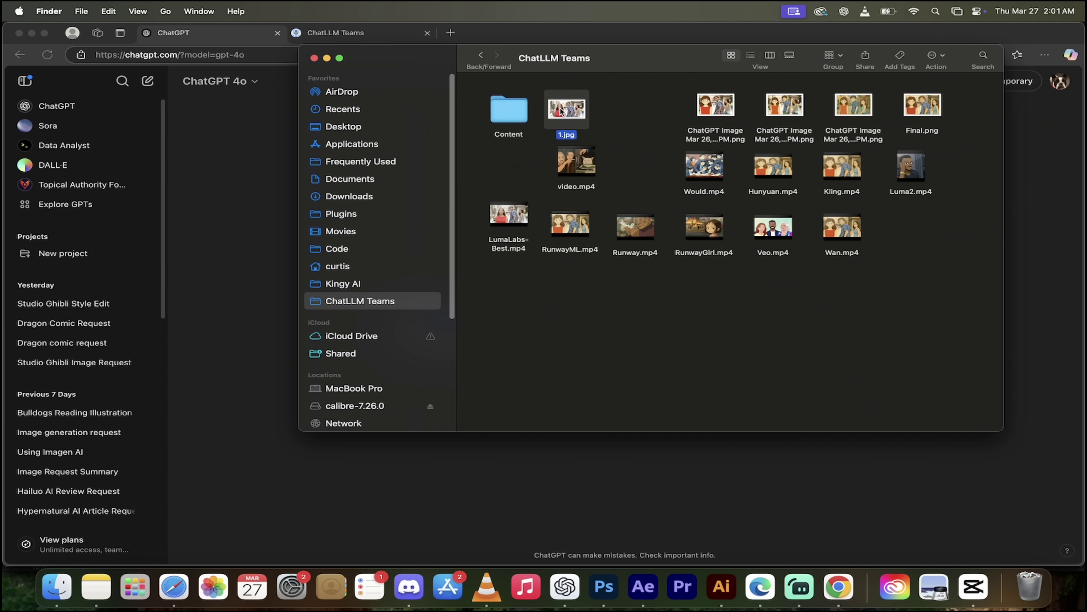
drag(561, 110, 566, 327)
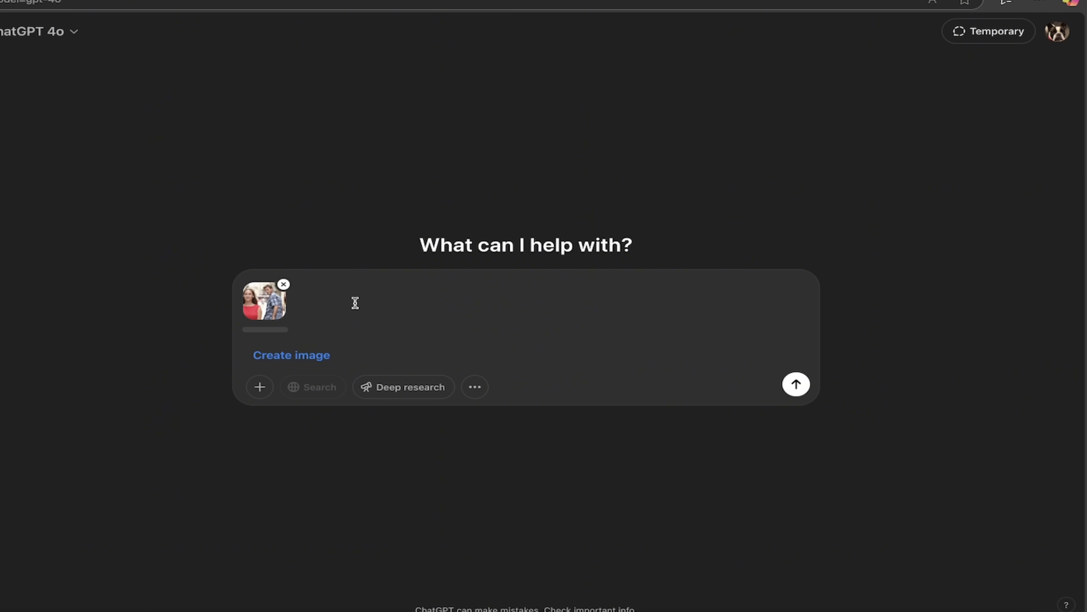
Enter the prompt "create a studio ghibli style" for the attached photo and send it.
click(372, 358)
text(create a studio ghibli style)
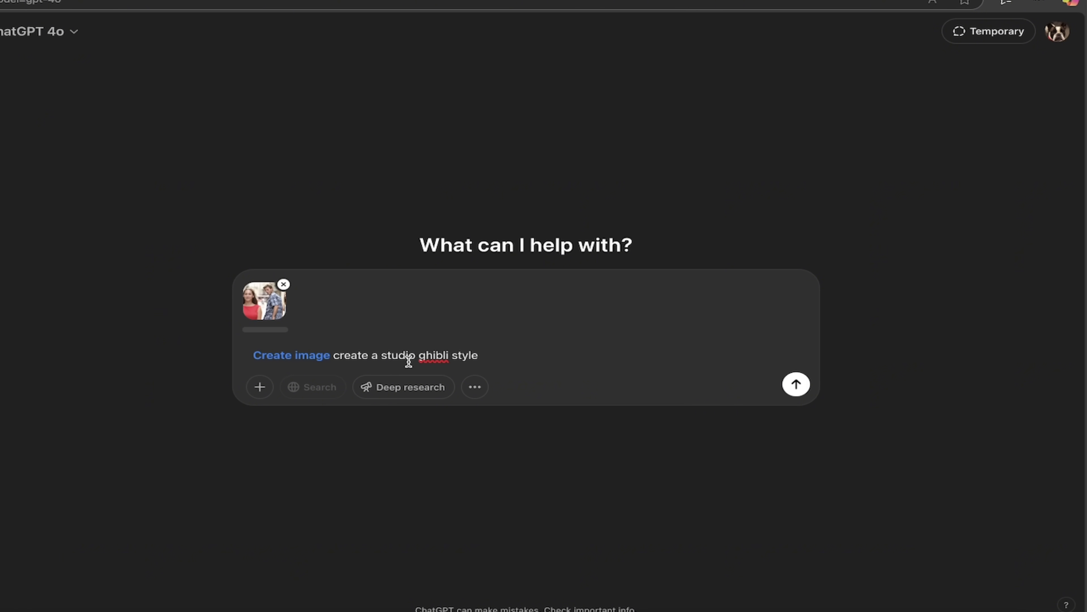
click(797, 384)
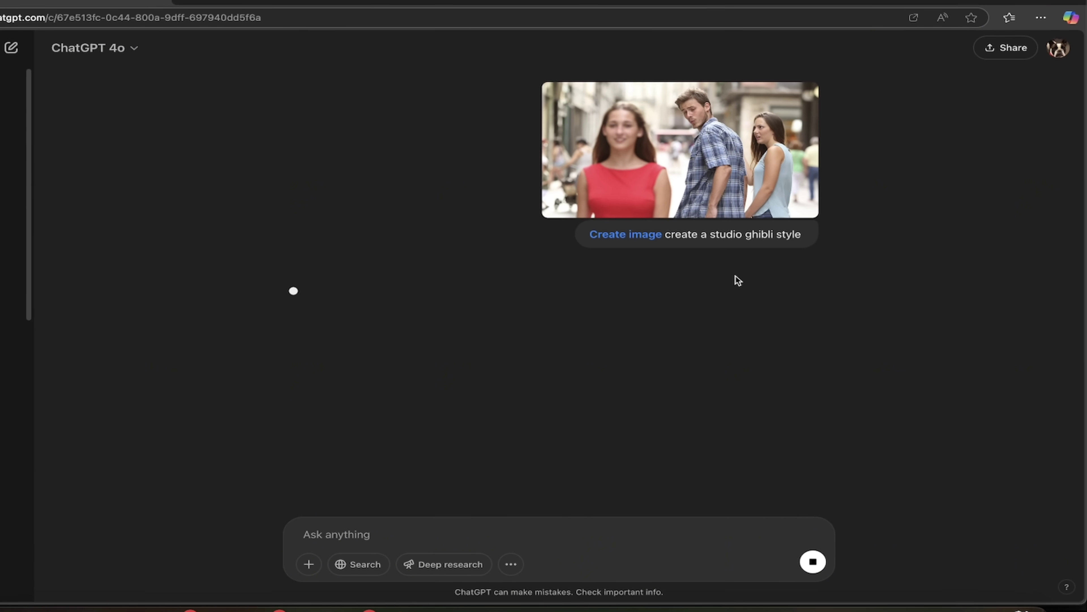
View the uploaded photo at full size, then open the generated Ghibli-style image and save it.
click(711, 164)
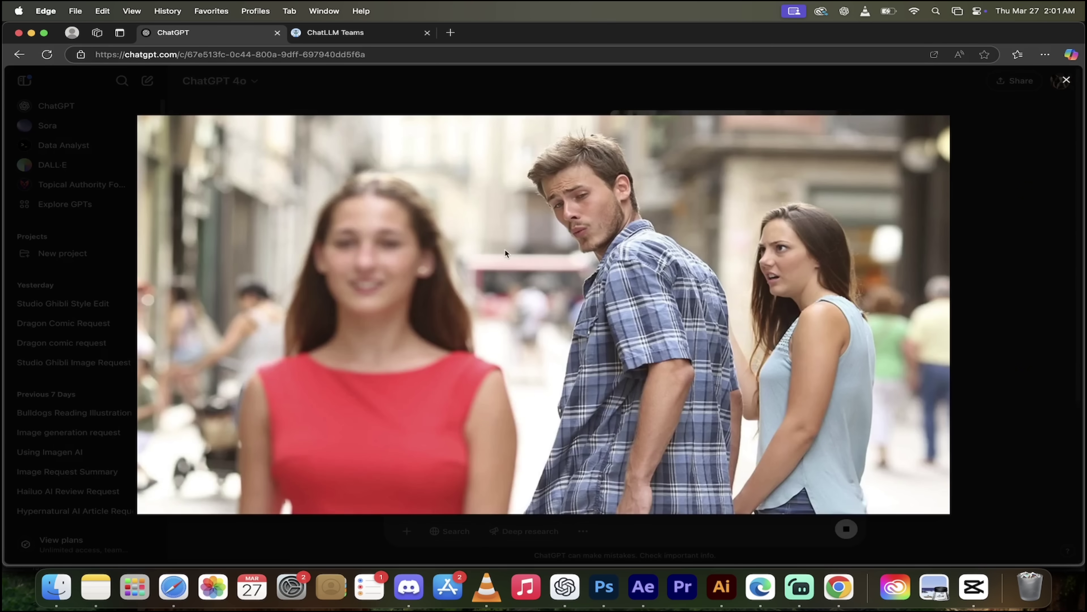
click(718, 84)
scroll(612, 278, down, 3)
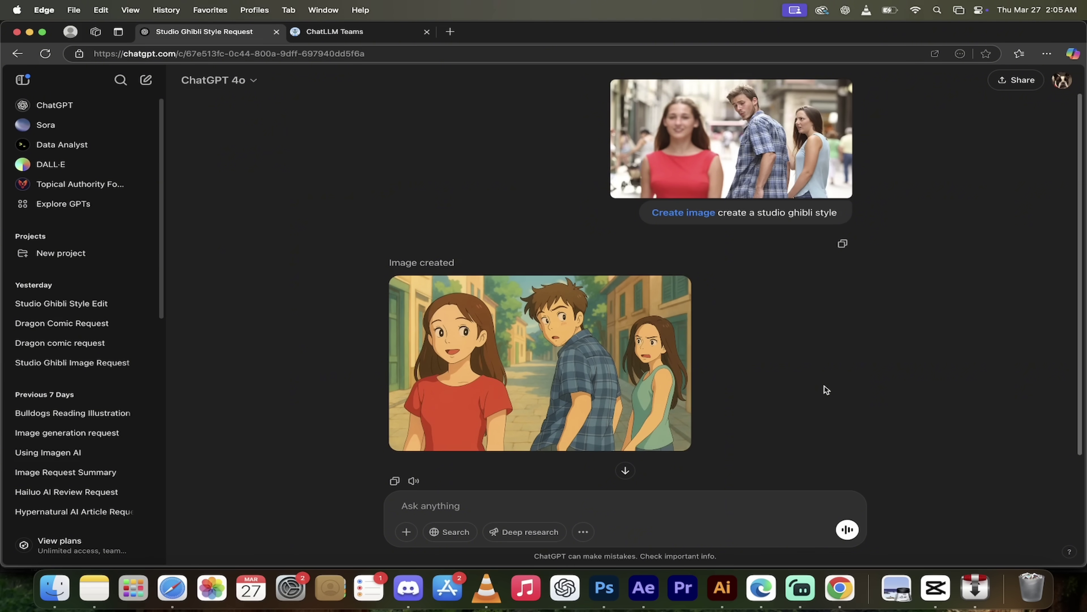
click(739, 169)
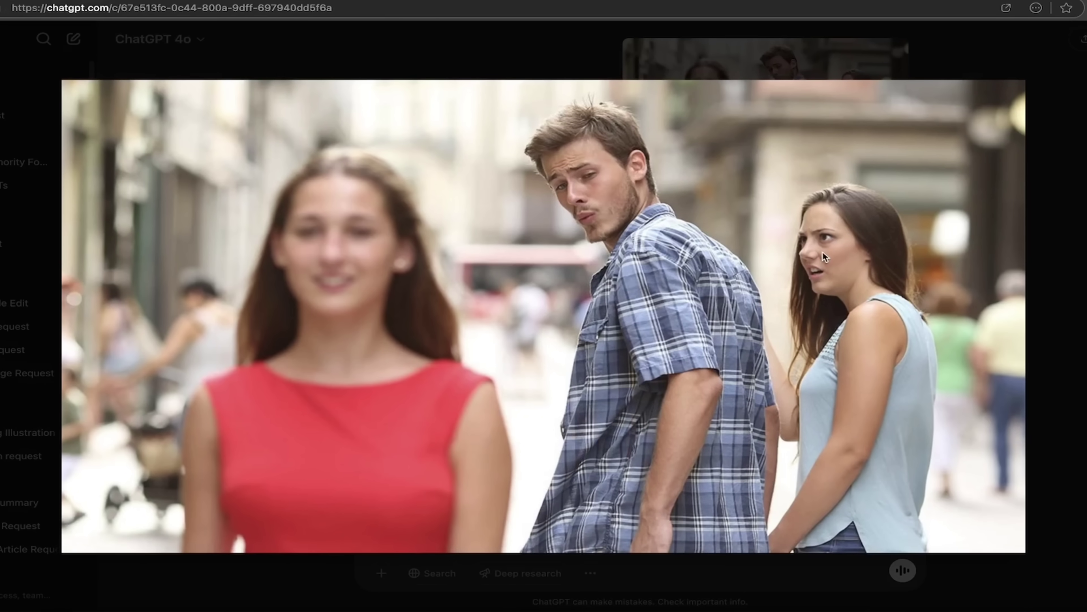
click(957, 63)
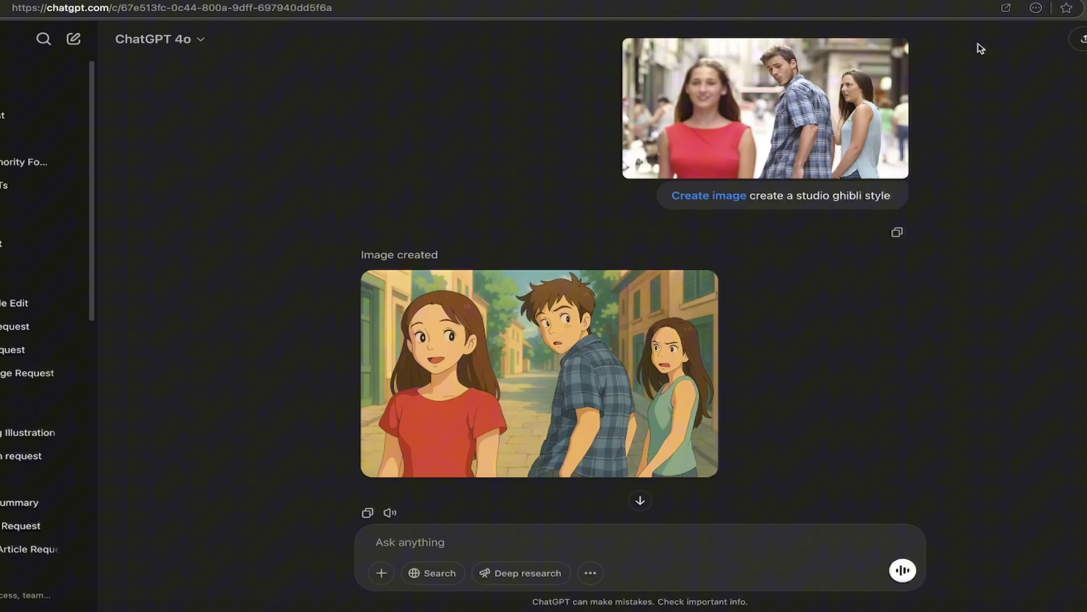
click(529, 379)
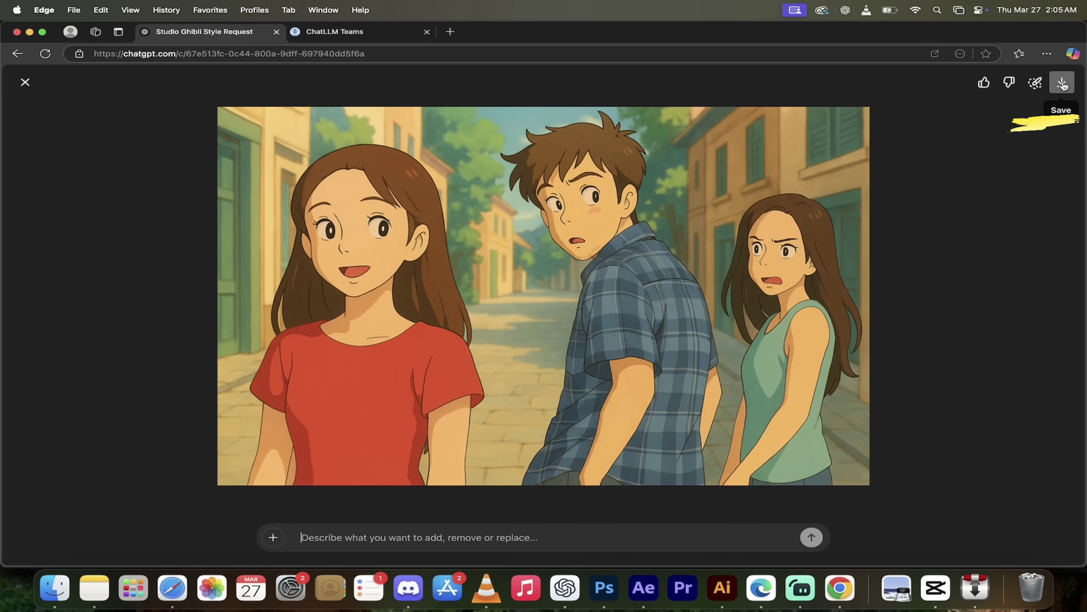
click(1062, 83)
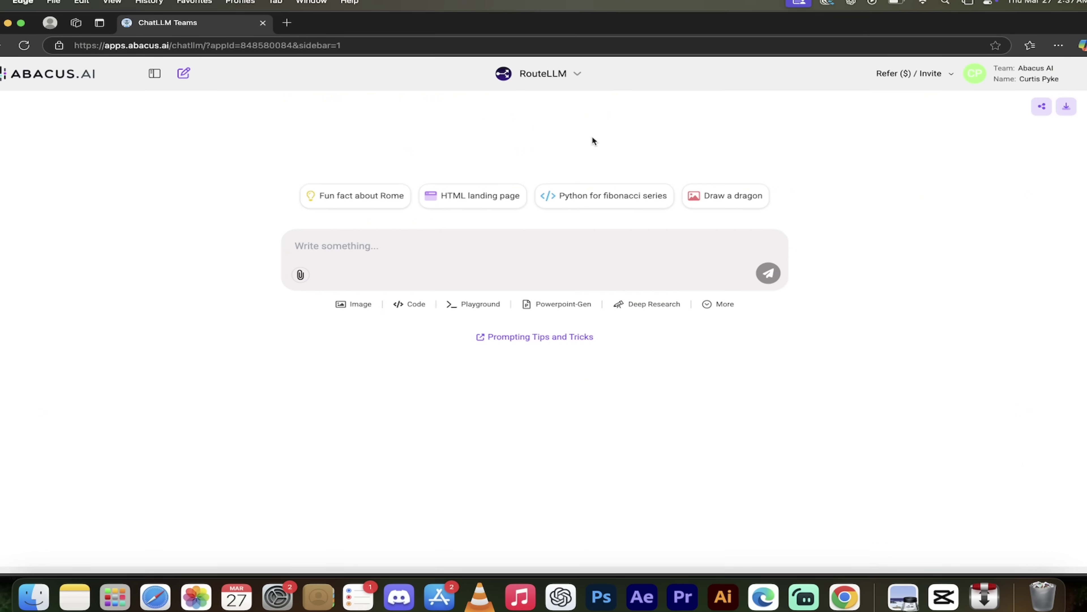
Examine the list of available language models and custom bots in Abacus.AI ChatLLM Teams.
click(581, 81)
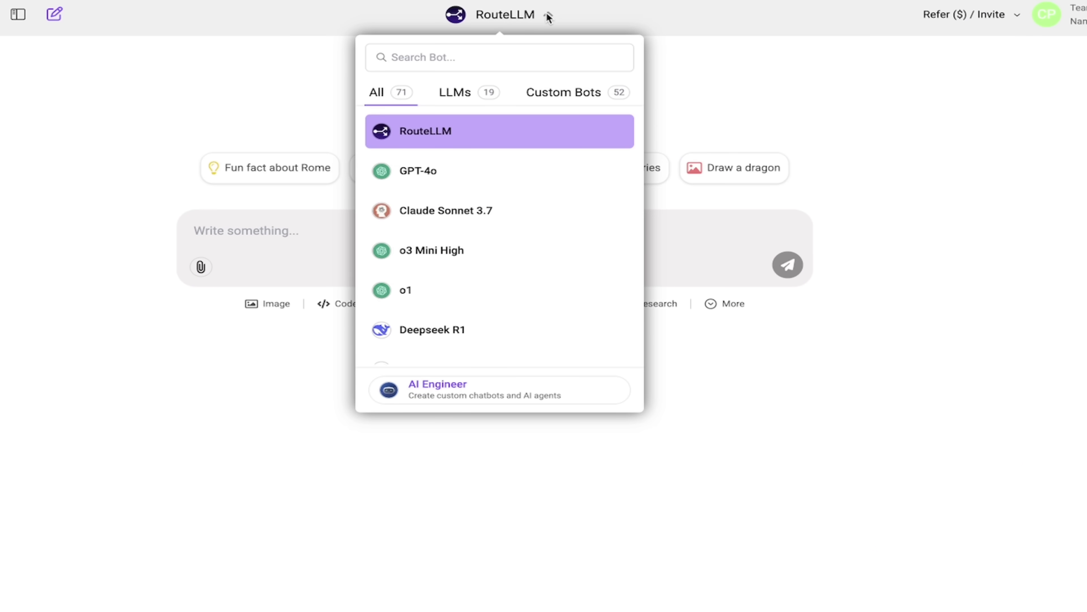
scroll(471, 299, down, 1)
scroll(471, 299, up, 1)
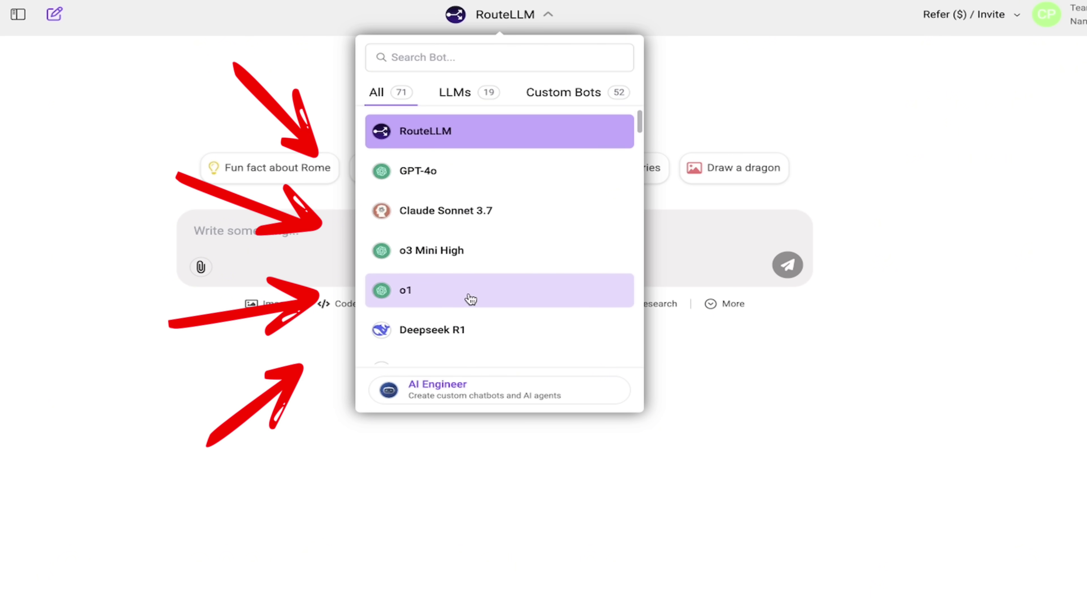
scroll(471, 299, down, 5)
scroll(471, 298, down, 4)
scroll(471, 298, down, 5)
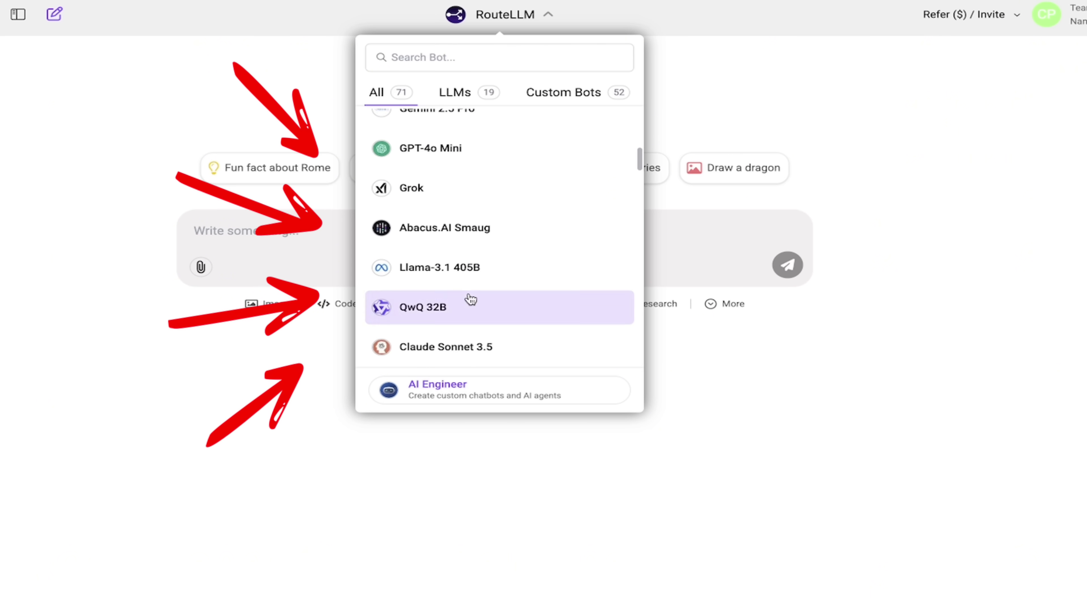
scroll(523, 256, down, 1)
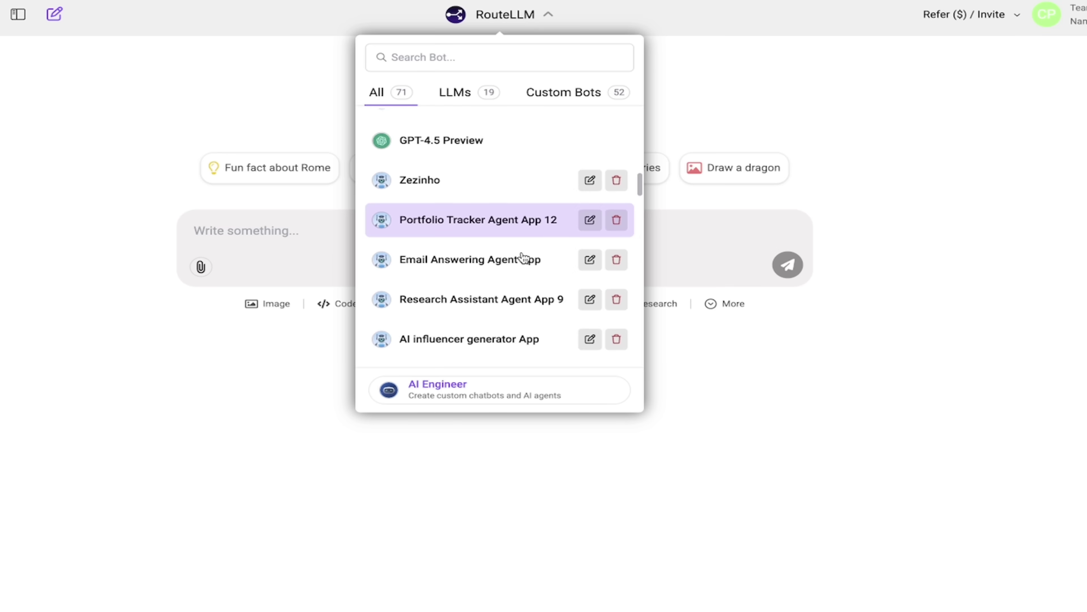
scroll(523, 256, down, 2)
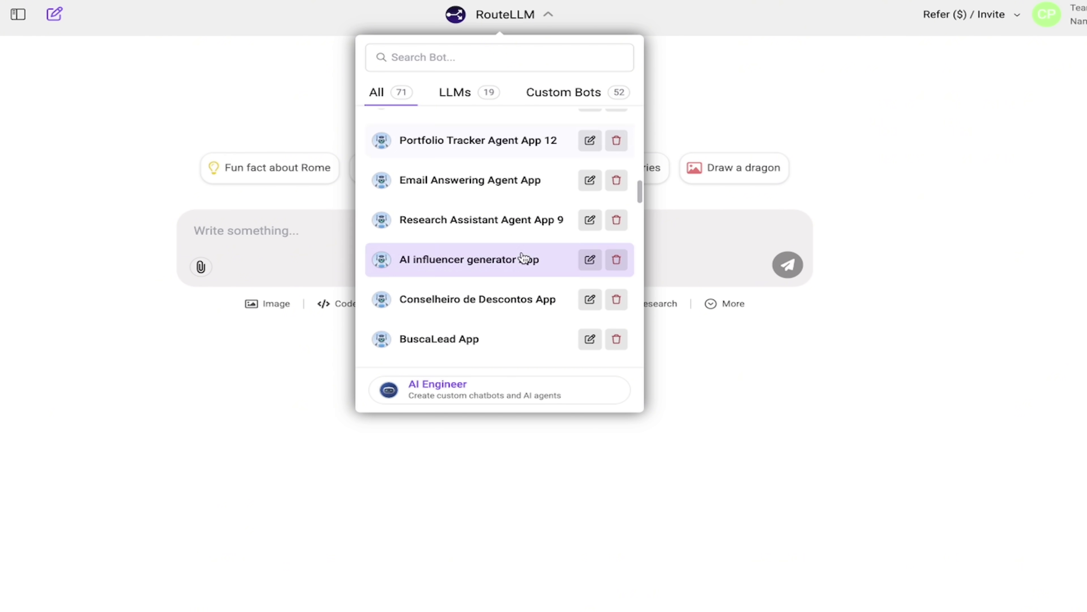
click(722, 105)
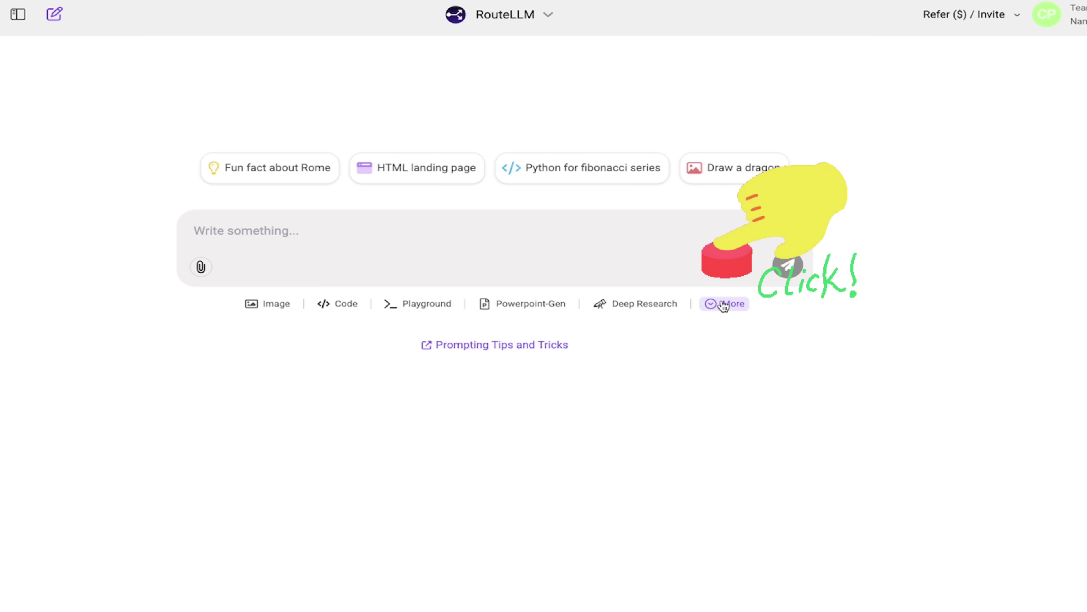
Open the Video-Gen settings and review which video generation models are offered.
click(723, 304)
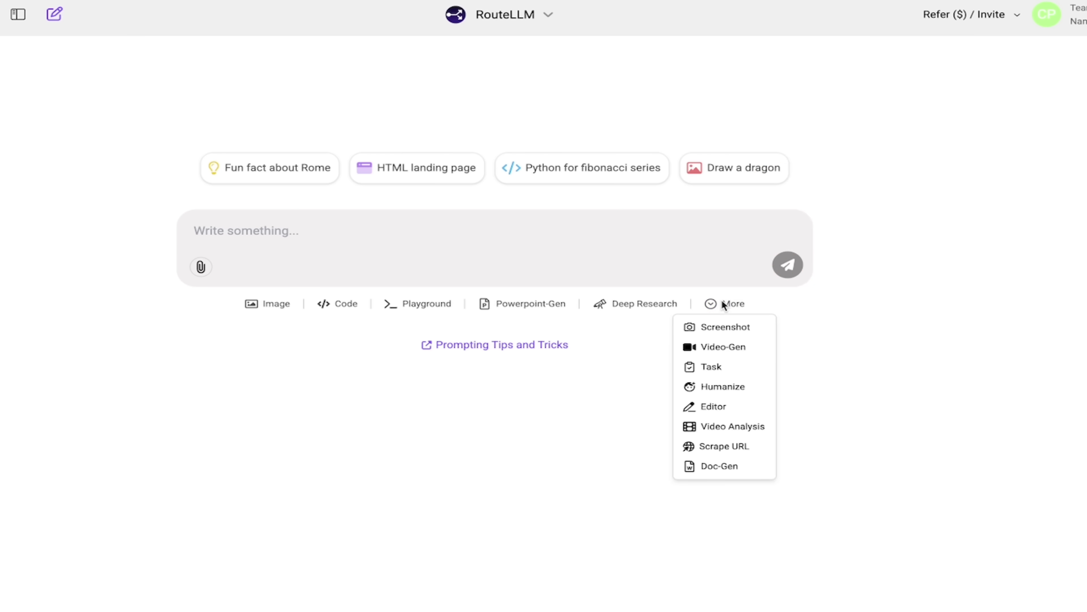
click(735, 348)
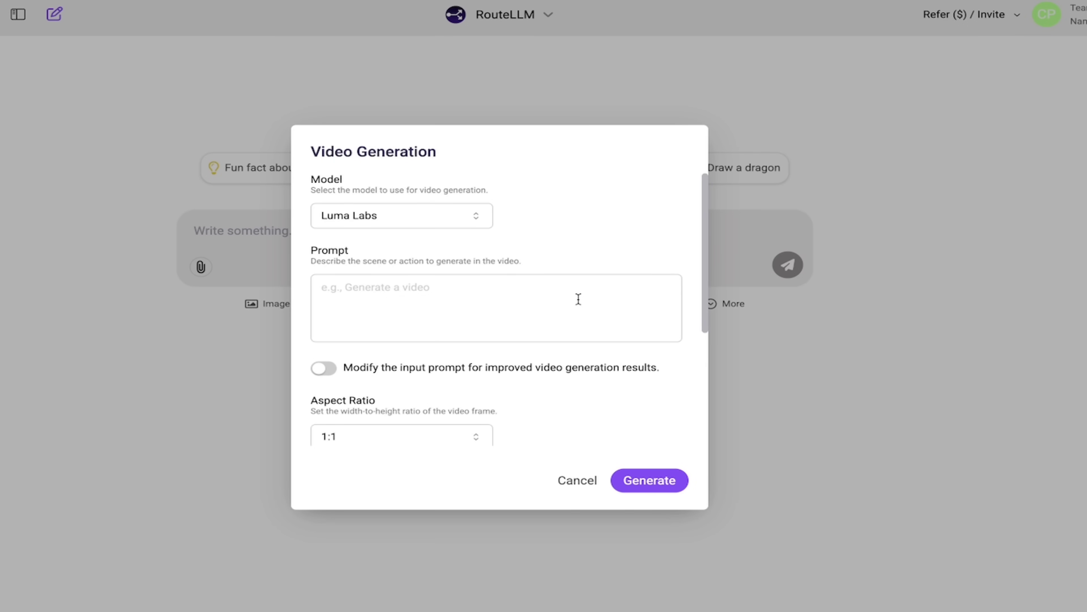
click(390, 216)
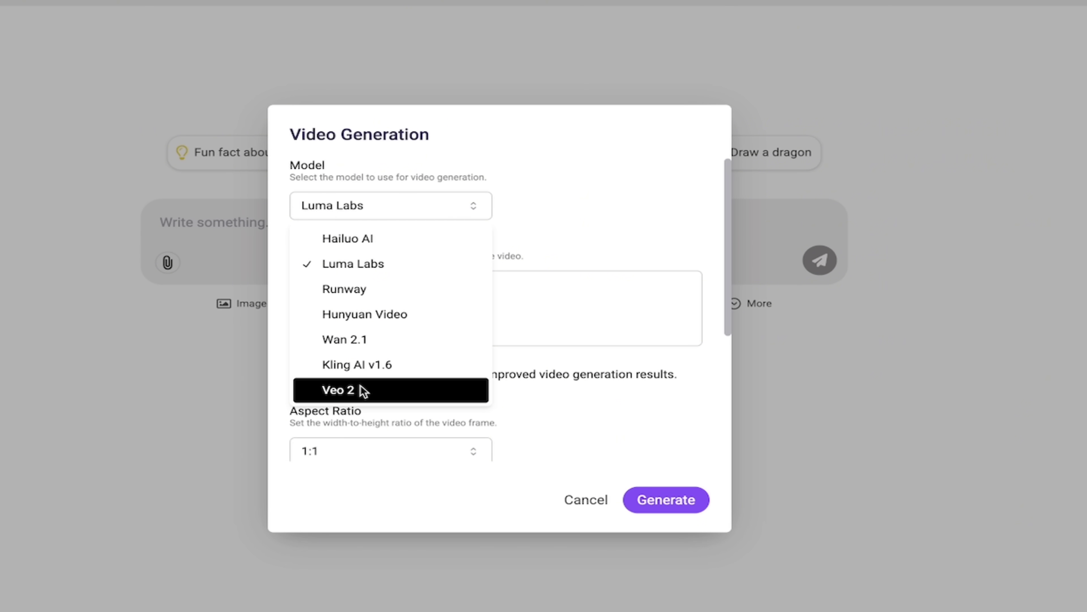
click(591, 208)
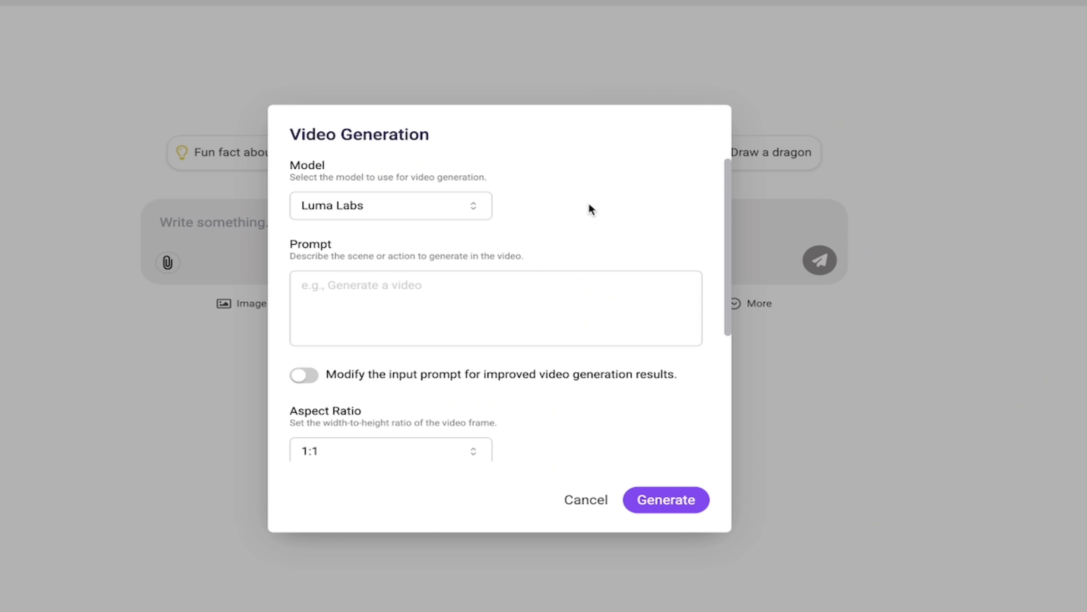
click(348, 206)
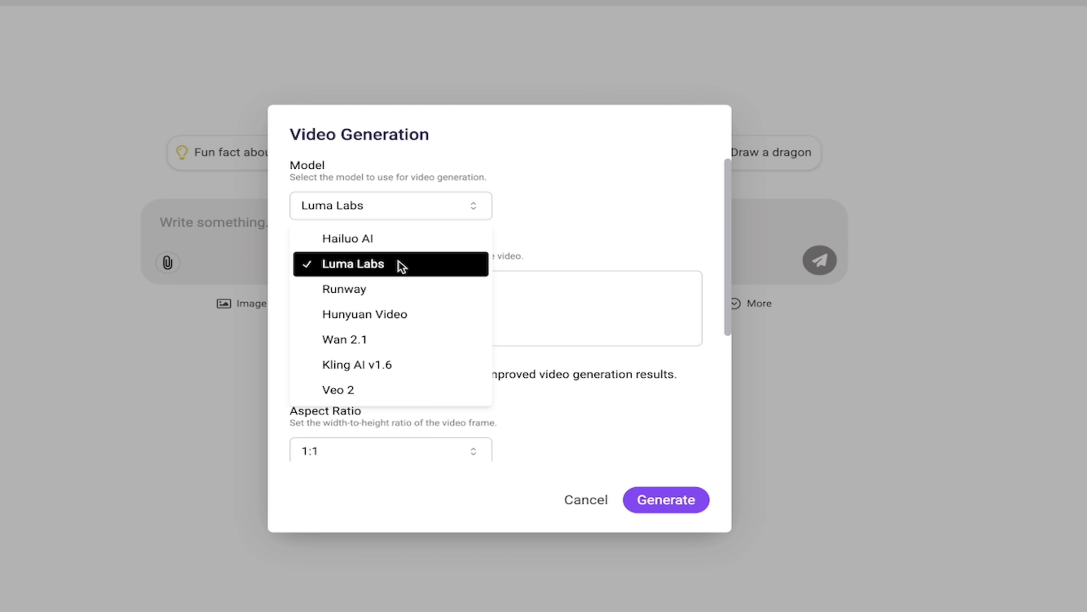
click(544, 245)
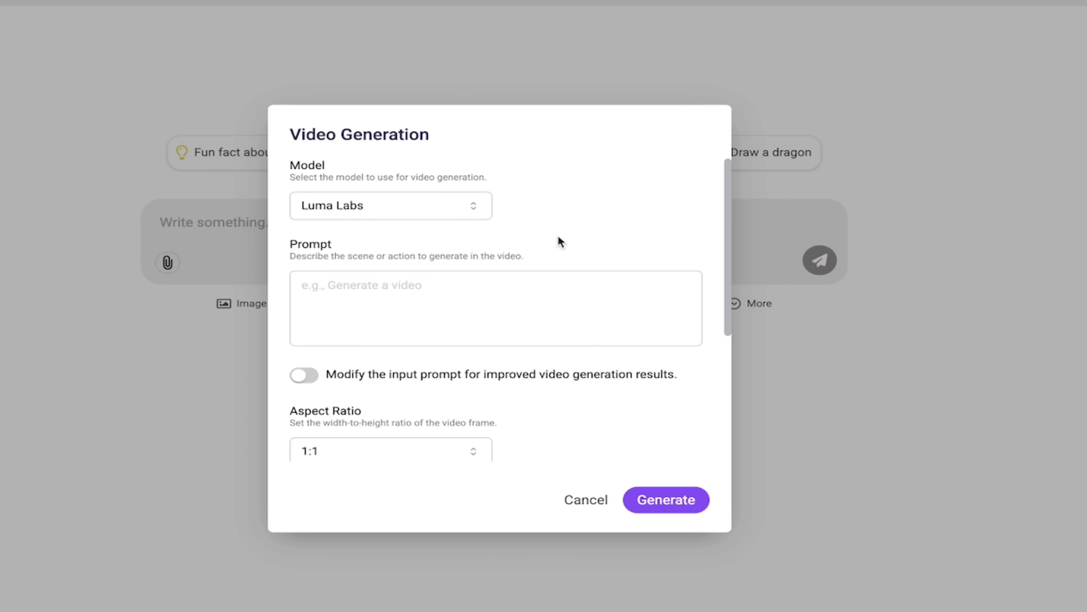
Enter the video prompt "Studio Ghibli style, three people talking" for the Luma Labs model.
scroll(558, 238, up, 1)
click(431, 308)
text(S)
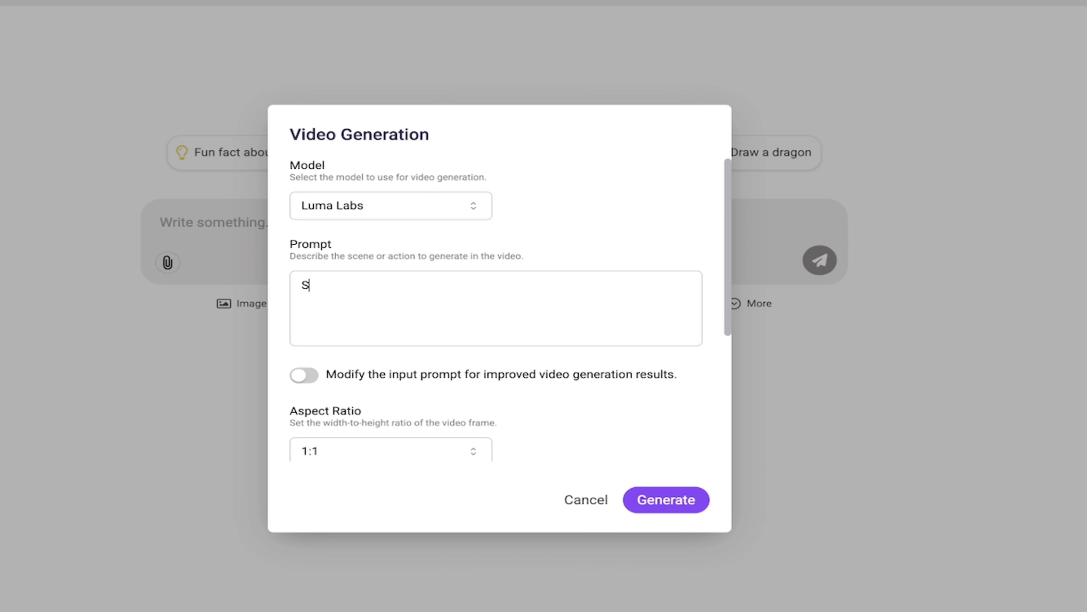
text(tudio Ghibli)
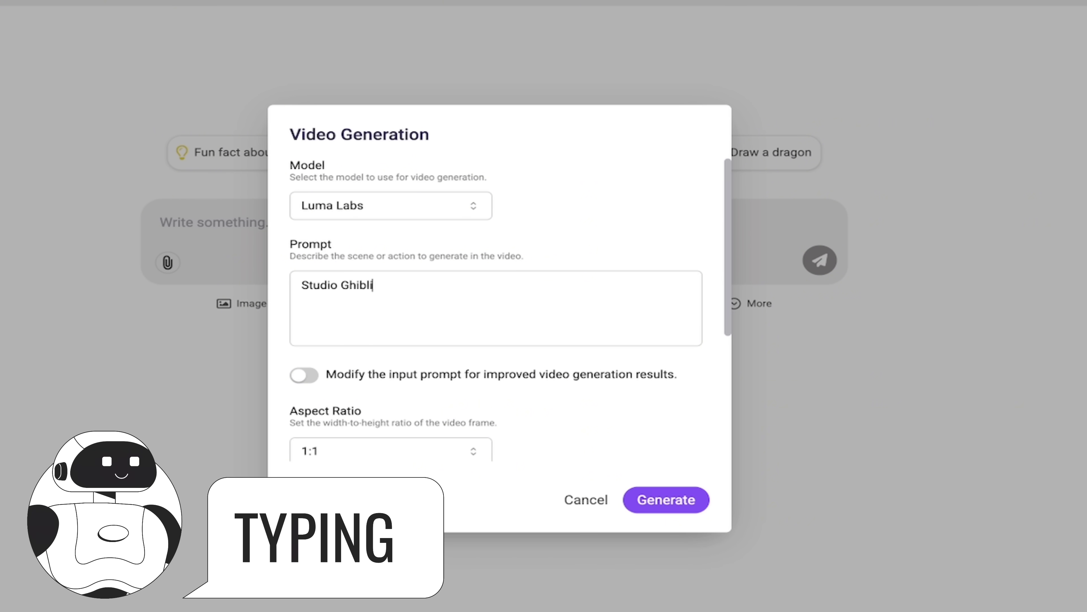
text( style, thr)
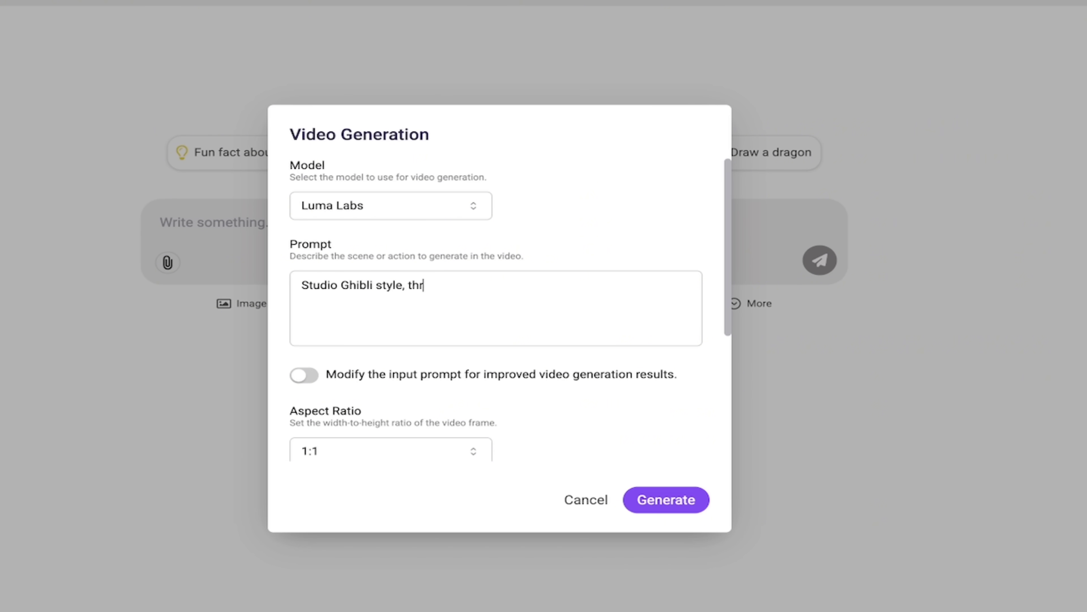
text(ee people talking)
Set the aspect ratio of the Luma Labs video to 16:9.
scroll(548, 235, down, 2)
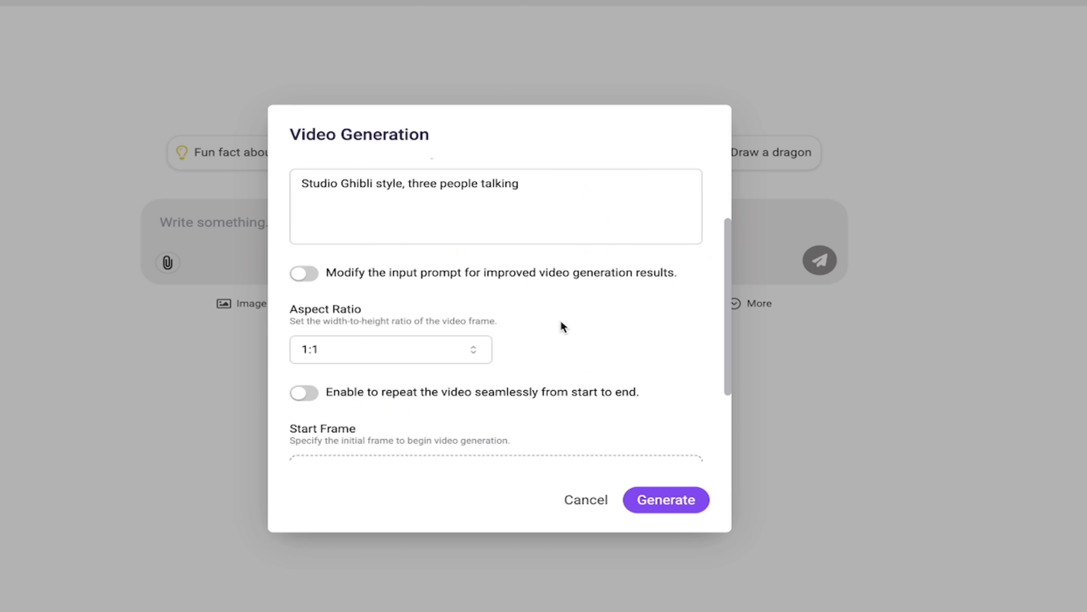
scroll(561, 322, up, 1)
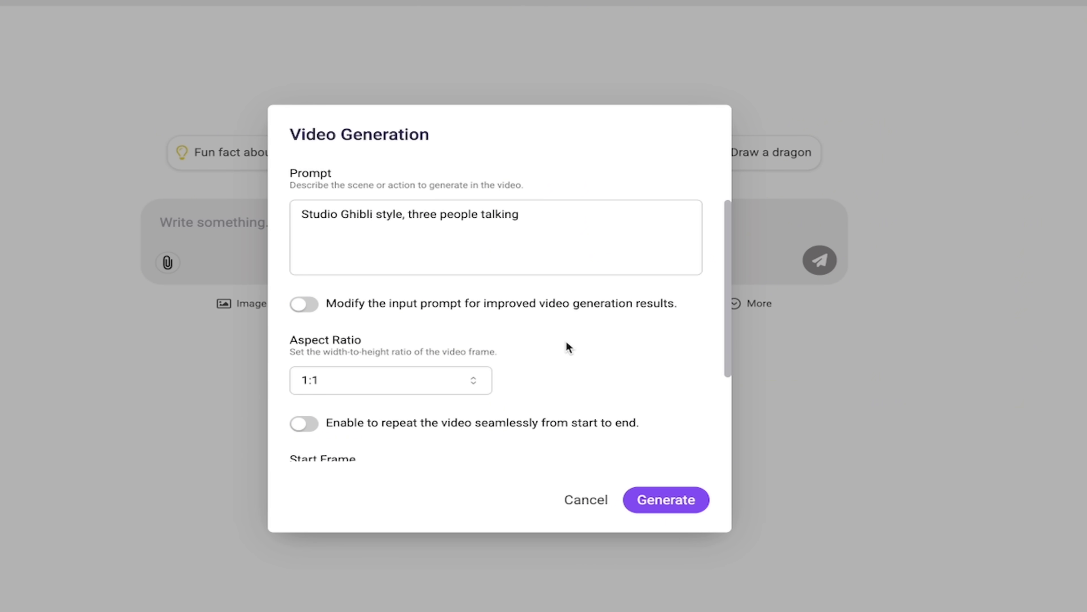
scroll(566, 339, down, 2)
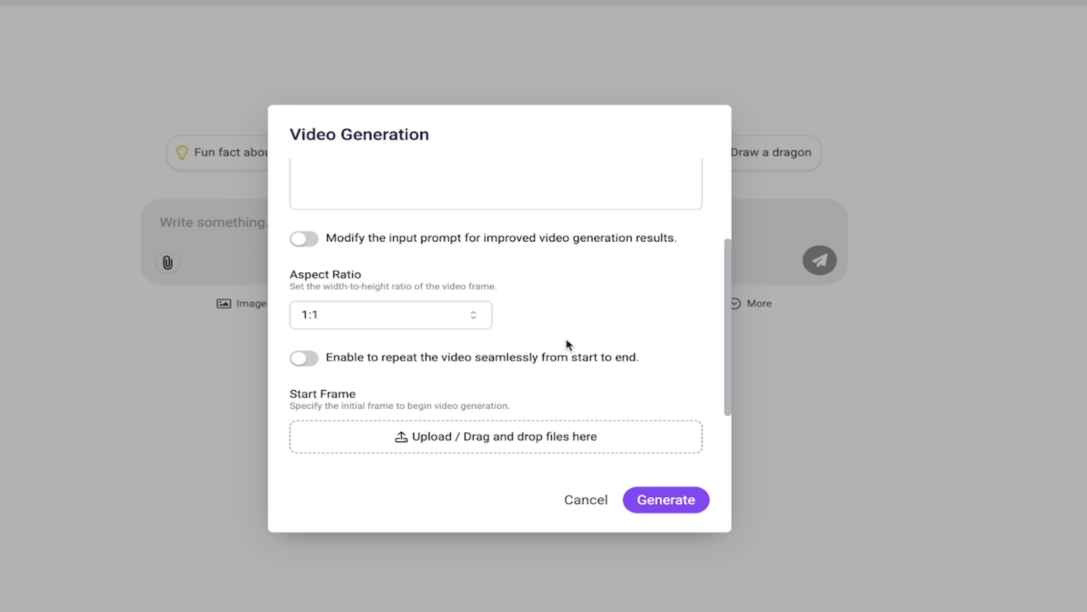
scroll(610, 259, up, 3)
scroll(611, 259, down, 3)
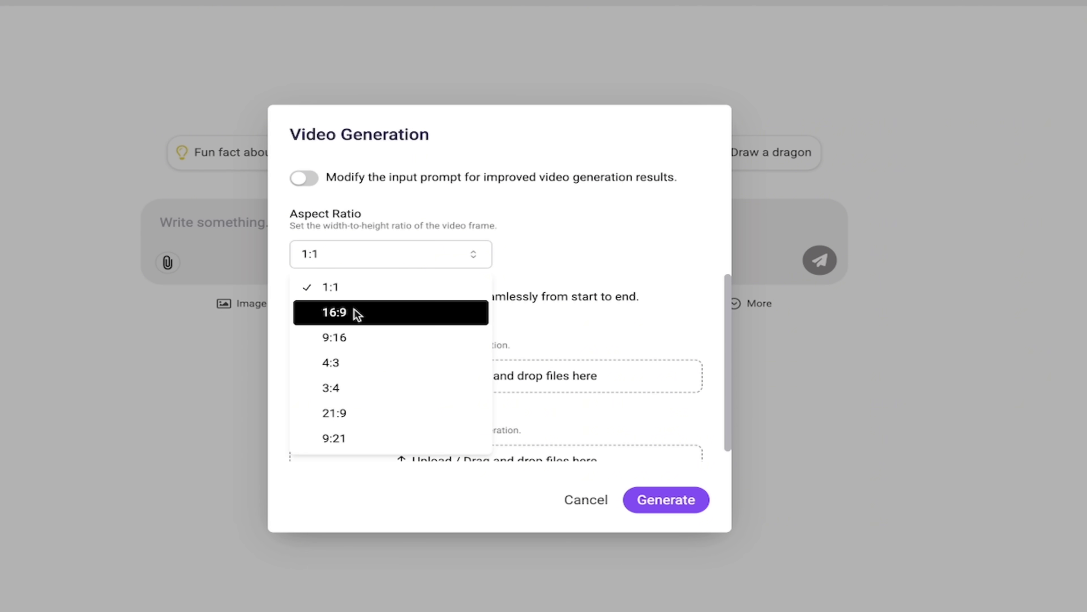
click(355, 308)
Add Final.png from the ChatLLM Teams folder in Finder as the start frame of the Luma Labs video.
scroll(544, 262, down, 1)
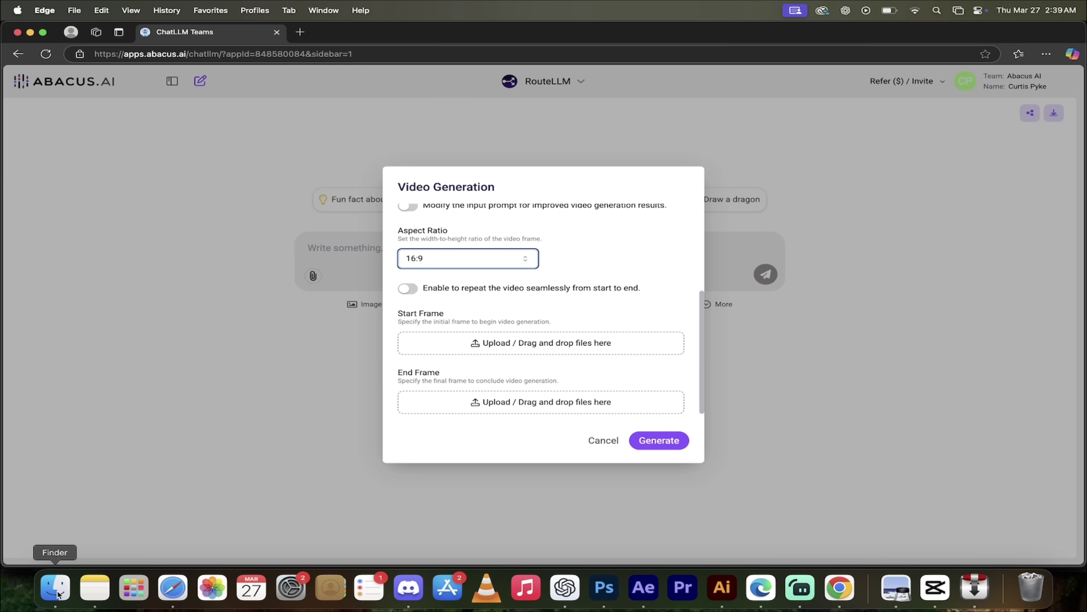
click(338, 347)
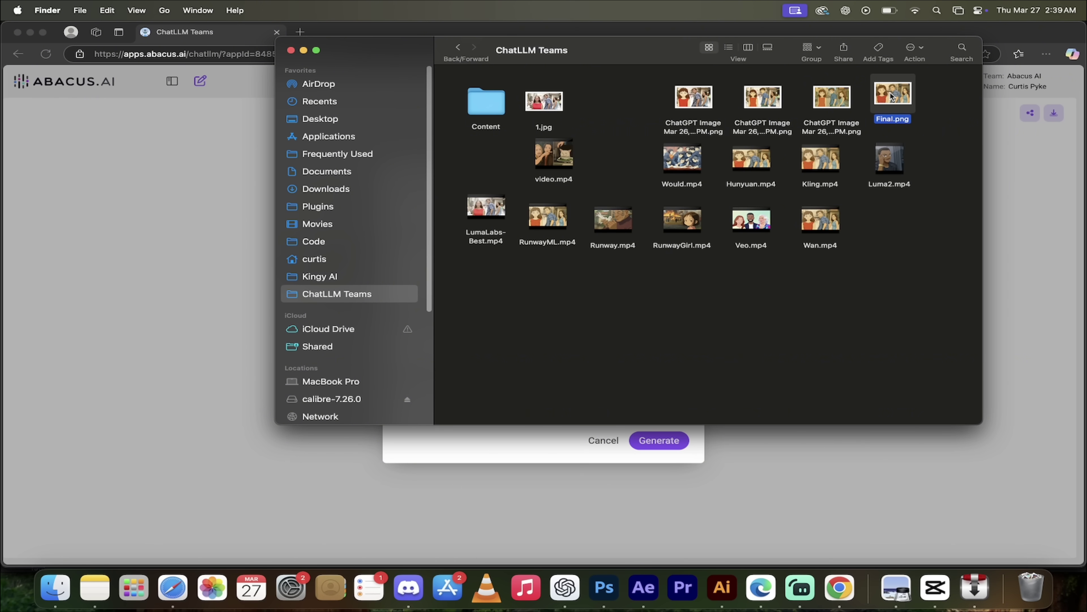
drag(892, 96, 625, 346)
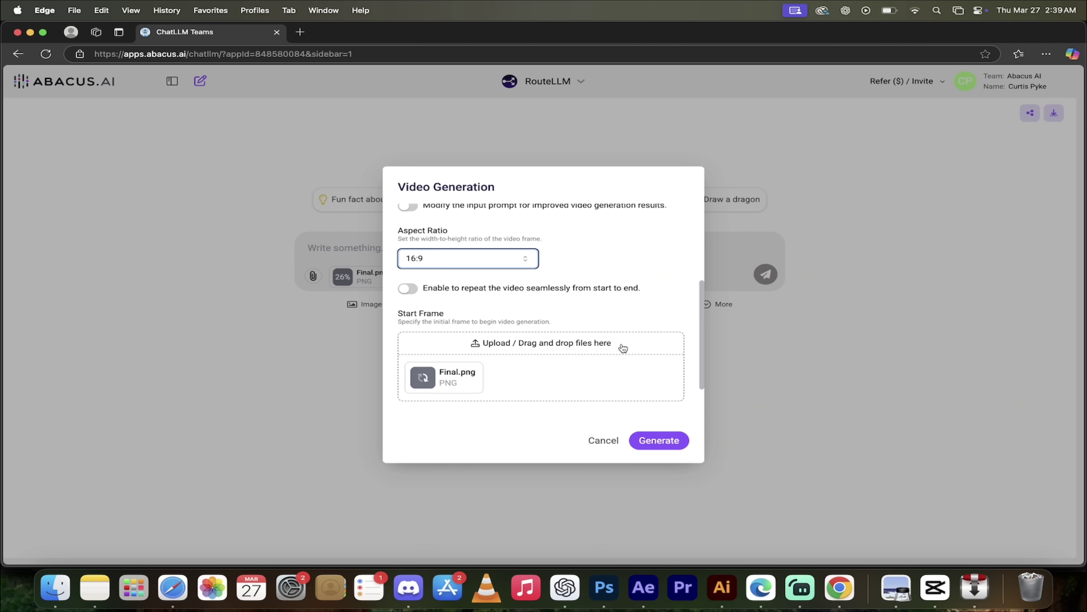
scroll(625, 345, down, 2)
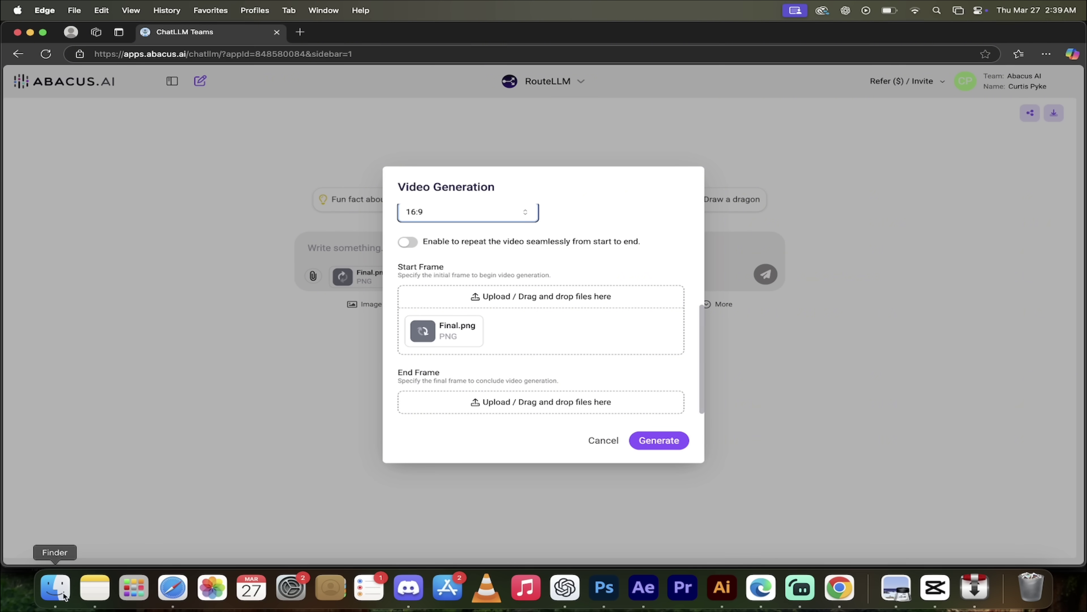
View Final.png at full size from the ChatLLM Teams folder, close it and return to the Video Generation dialog.
click(56, 587)
double_click(893, 93)
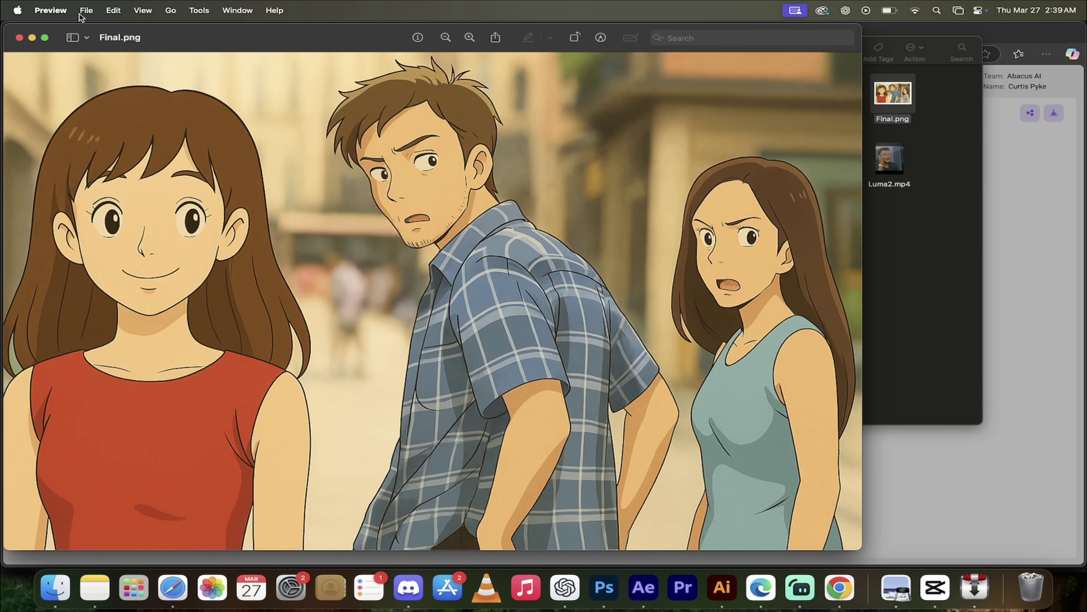
click(19, 38)
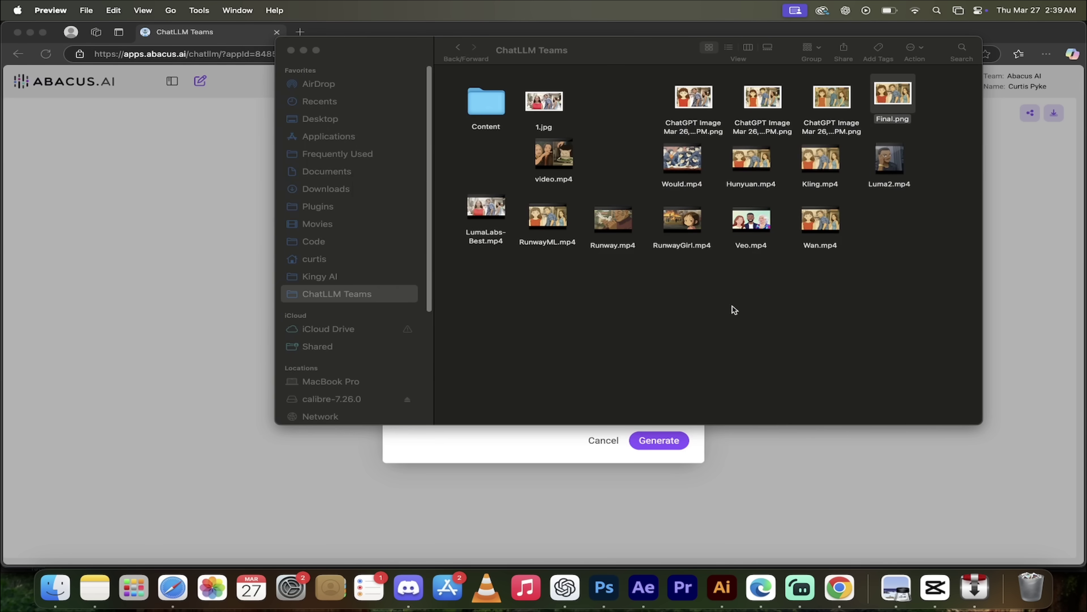
click(795, 310)
click(1053, 281)
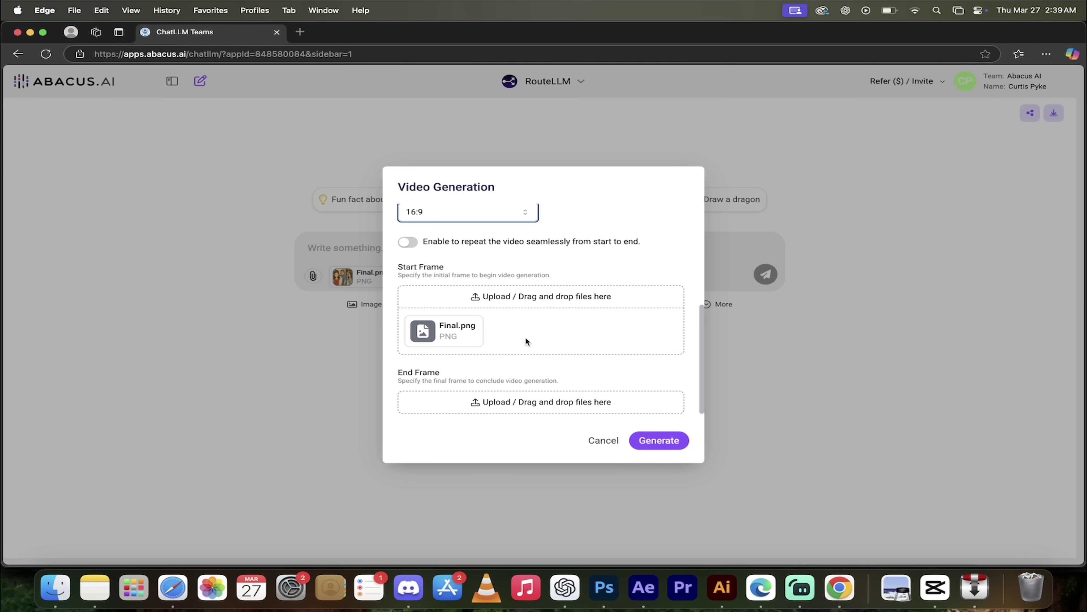
Review the Luma Labs video settings and generate the video.
scroll(525, 341, up, 3)
scroll(542, 327, down, 3)
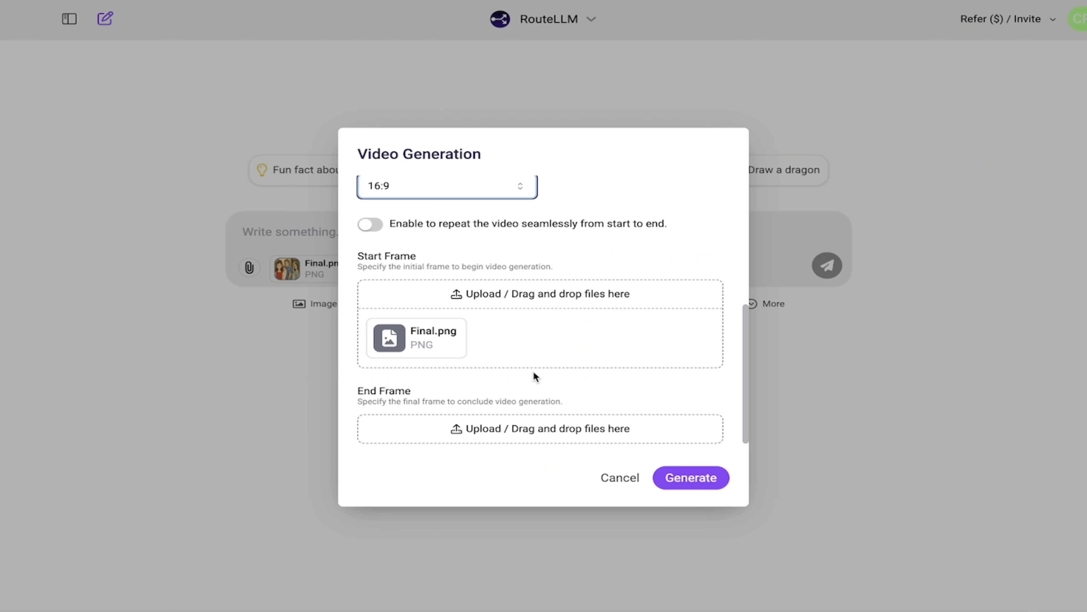
click(691, 478)
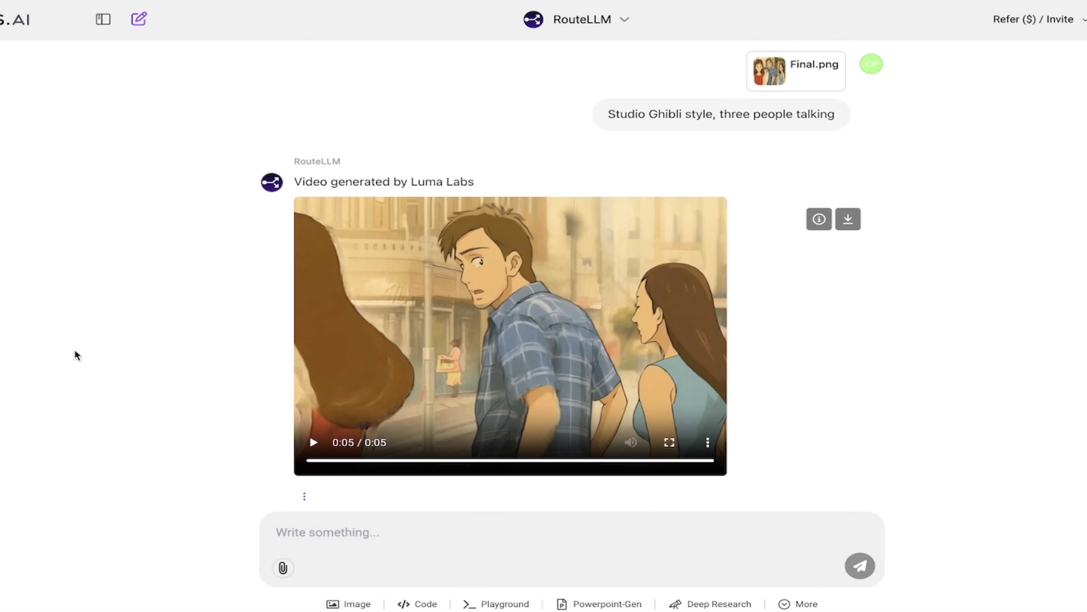
Rewind the generated Luma Labs video to the beginning, watch it in full screen and return to the chat.
click(314, 460)
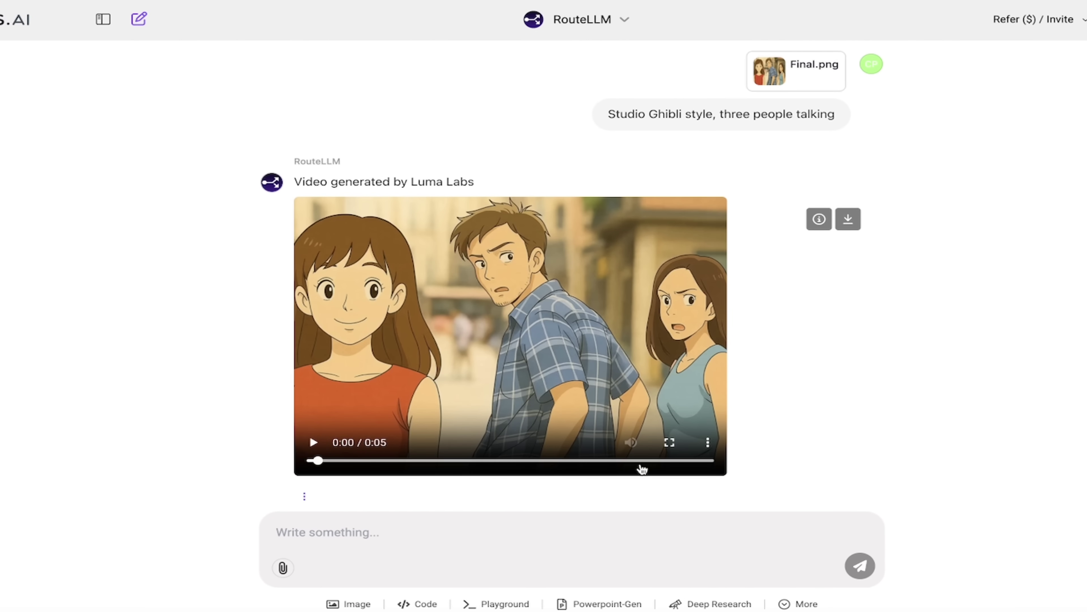
click(670, 442)
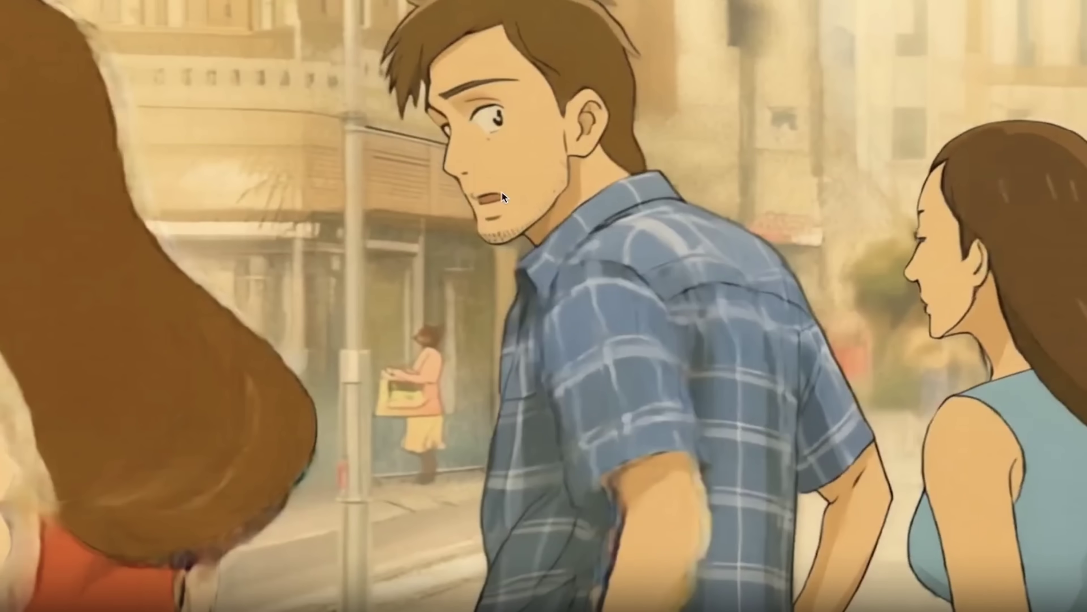
key(Escape)
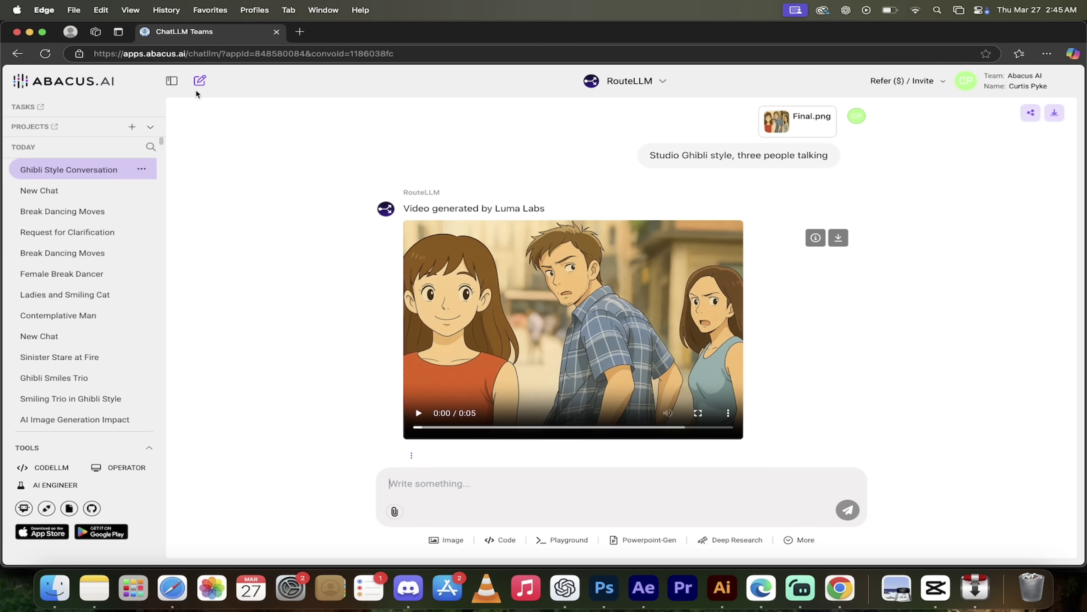
Start a new chat with the sidebar hidden and open the Video-Gen settings.
click(202, 82)
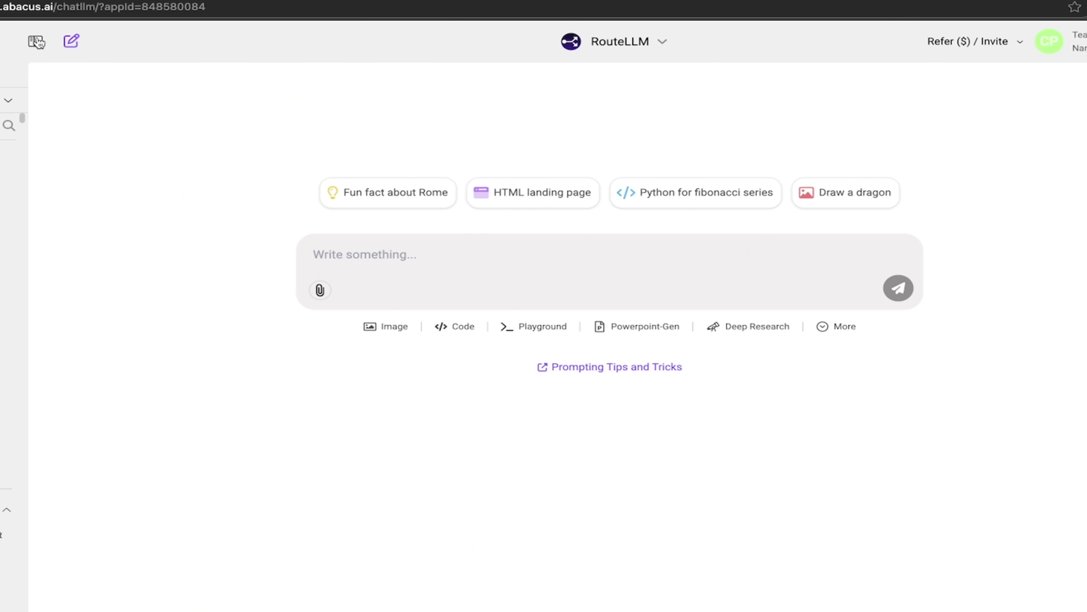
click(38, 42)
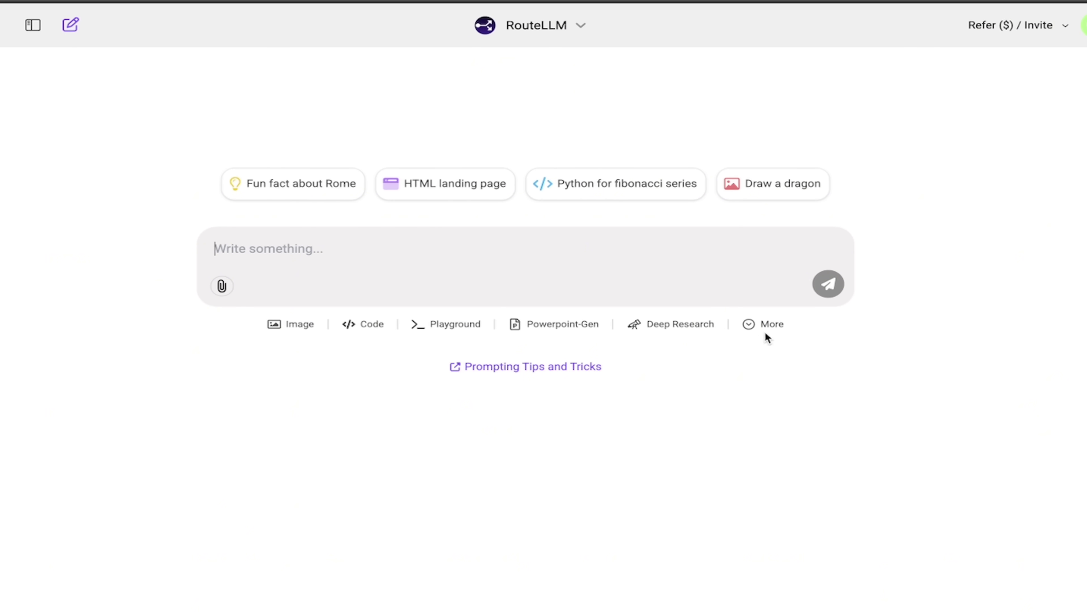
click(774, 327)
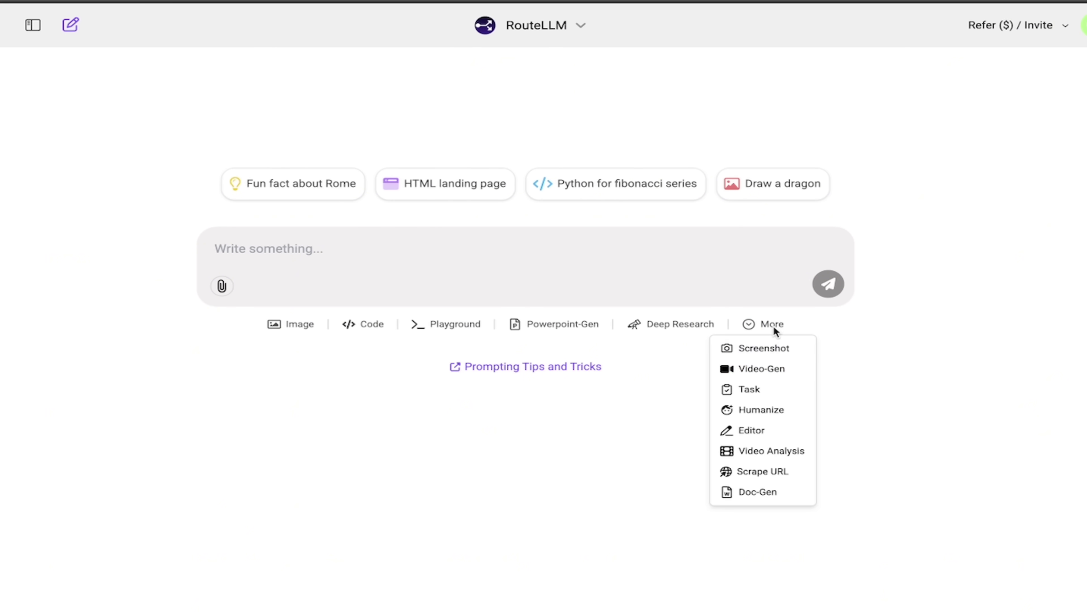
click(776, 370)
Select Kling AI v1.6 as the video generation model and set its mode to Pro.
click(449, 237)
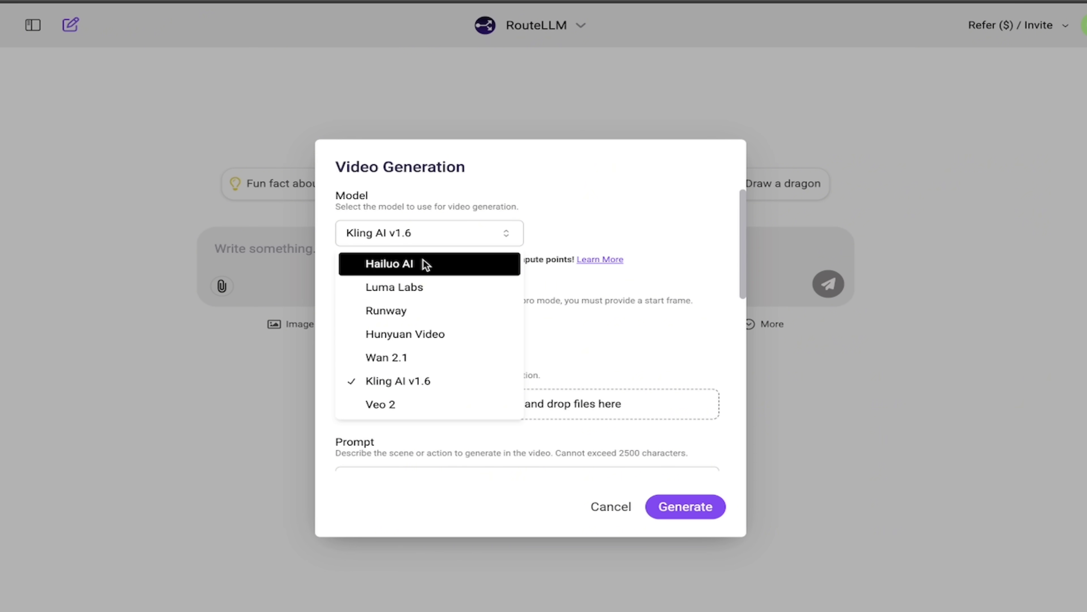
click(413, 382)
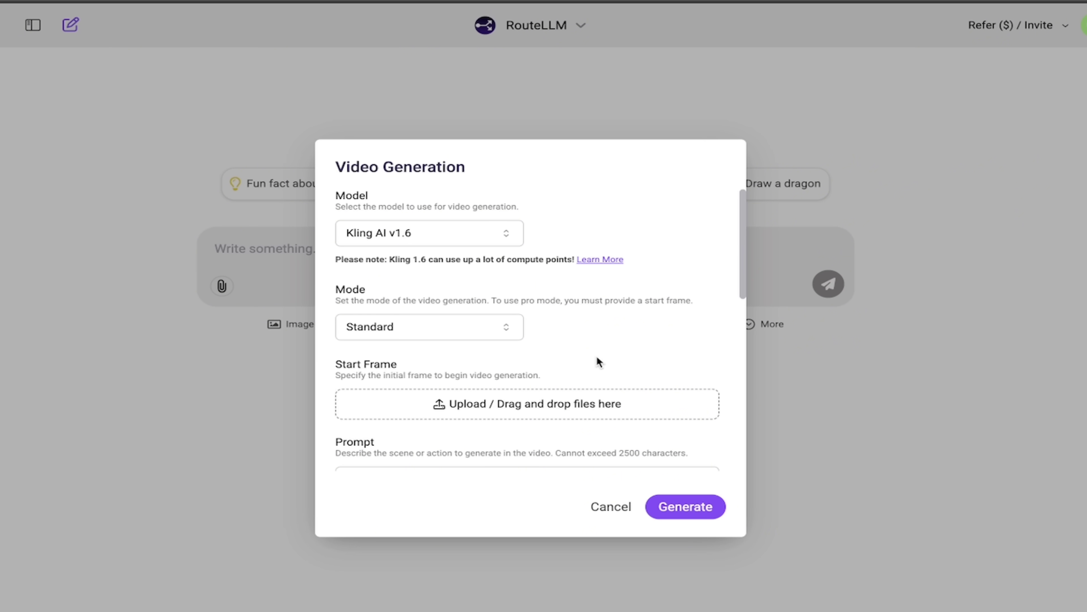
scroll(656, 338, down, 2)
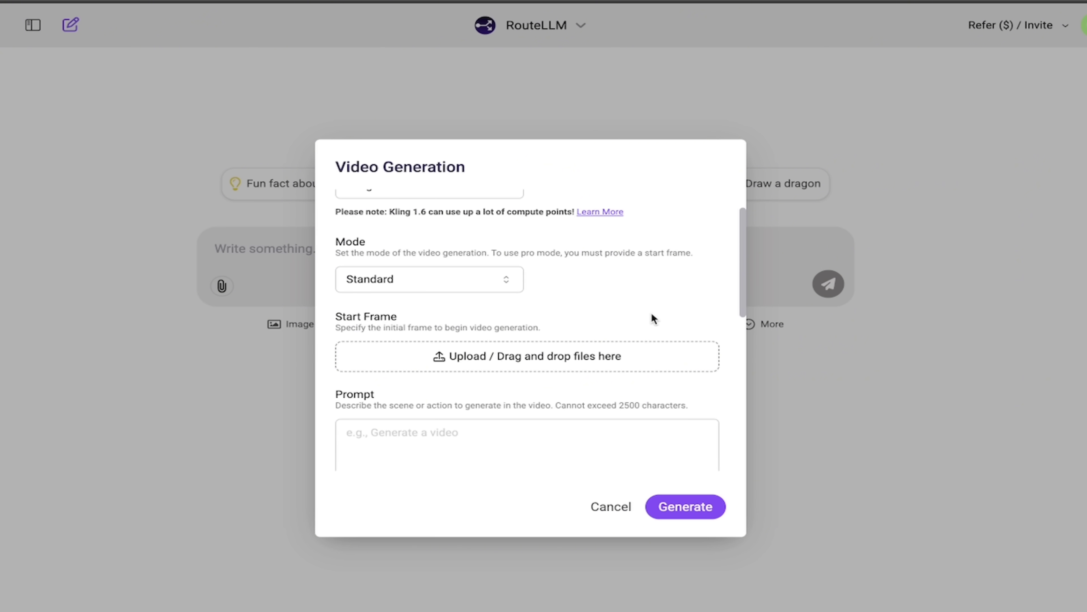
scroll(650, 312, down, 1)
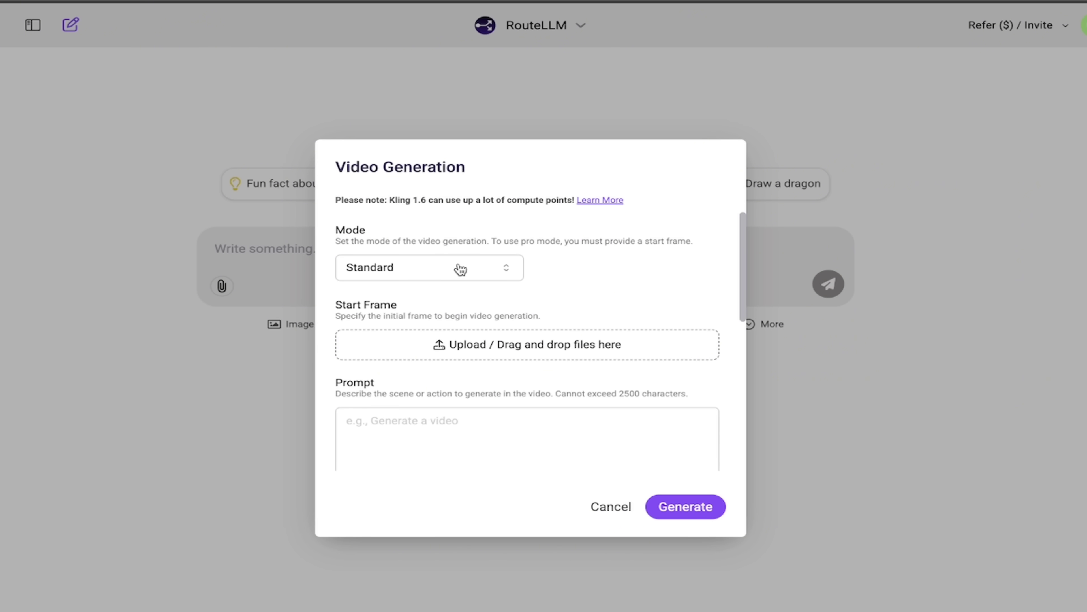
click(424, 269)
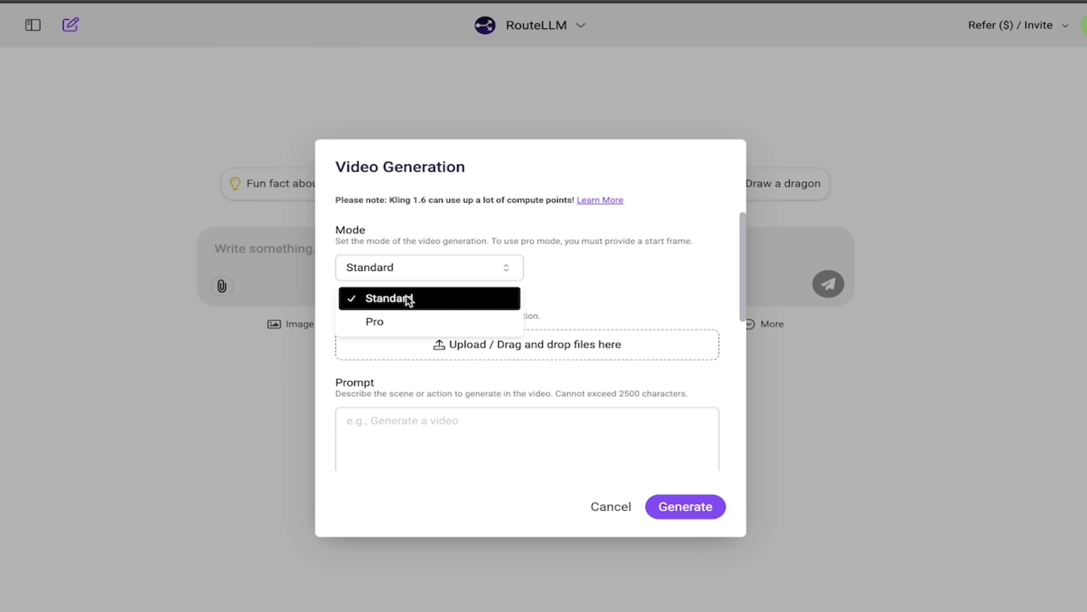
click(385, 322)
Add Final.png from the ChatLLM Teams folder as the start frame of the Kling AI v1.6 video.
scroll(698, 291, down, 3)
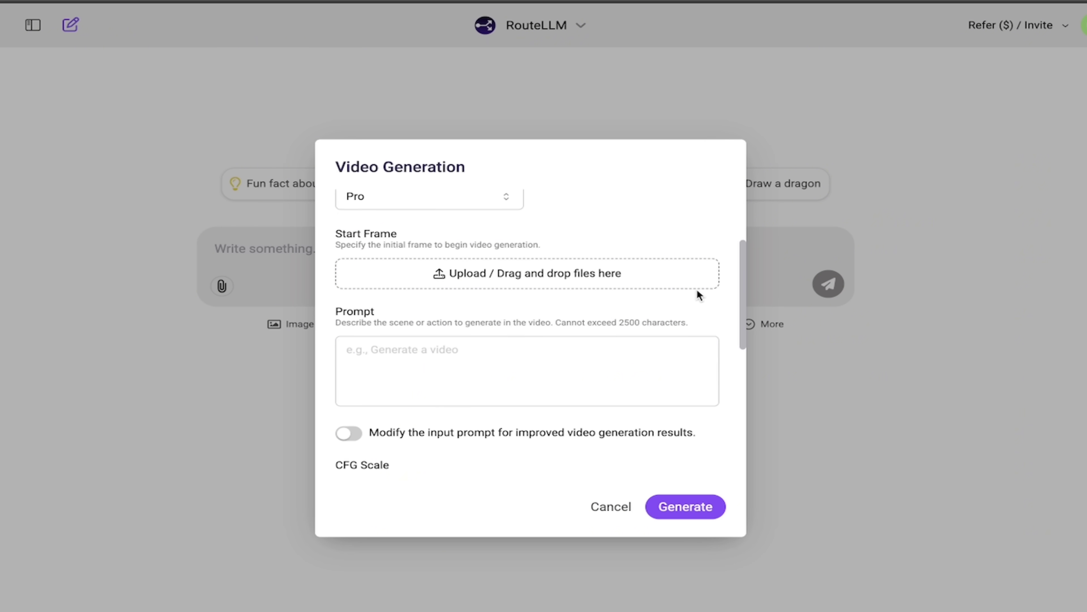
scroll(730, 314, down, 1)
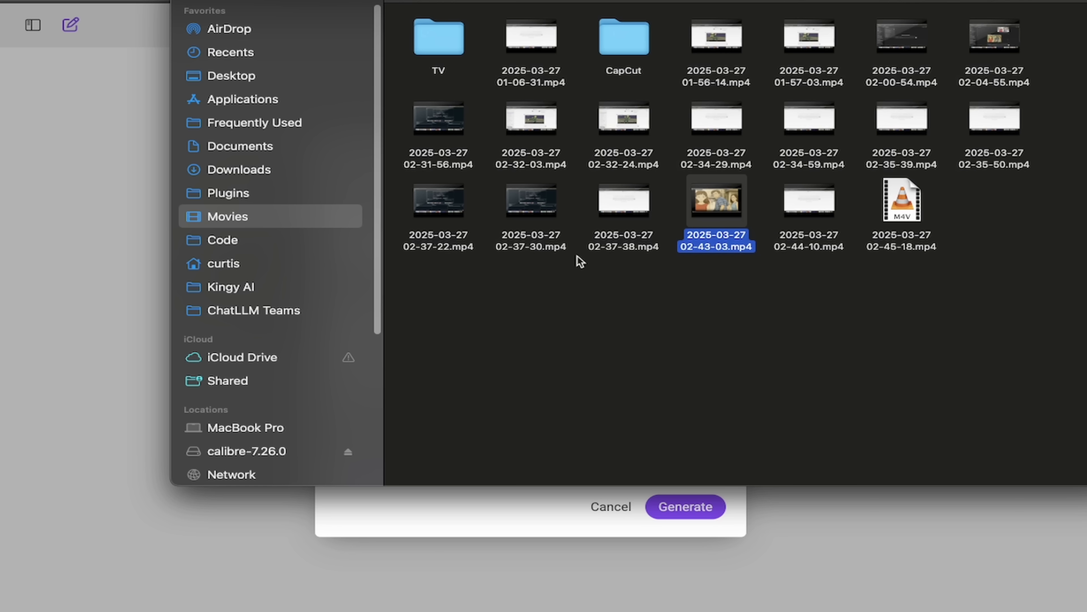
click(247, 319)
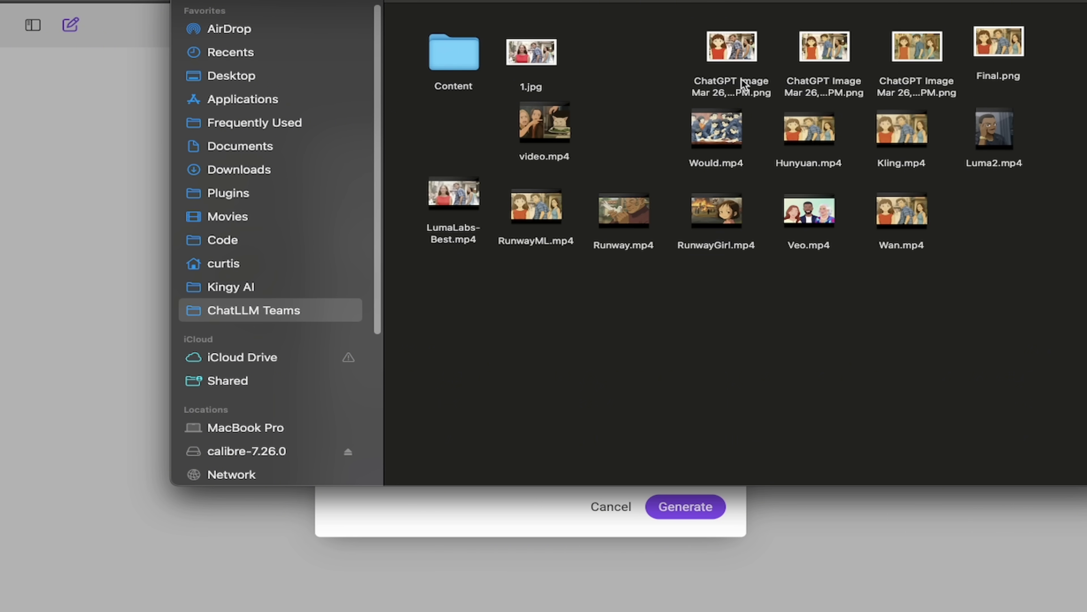
click(533, 59)
click(987, 42)
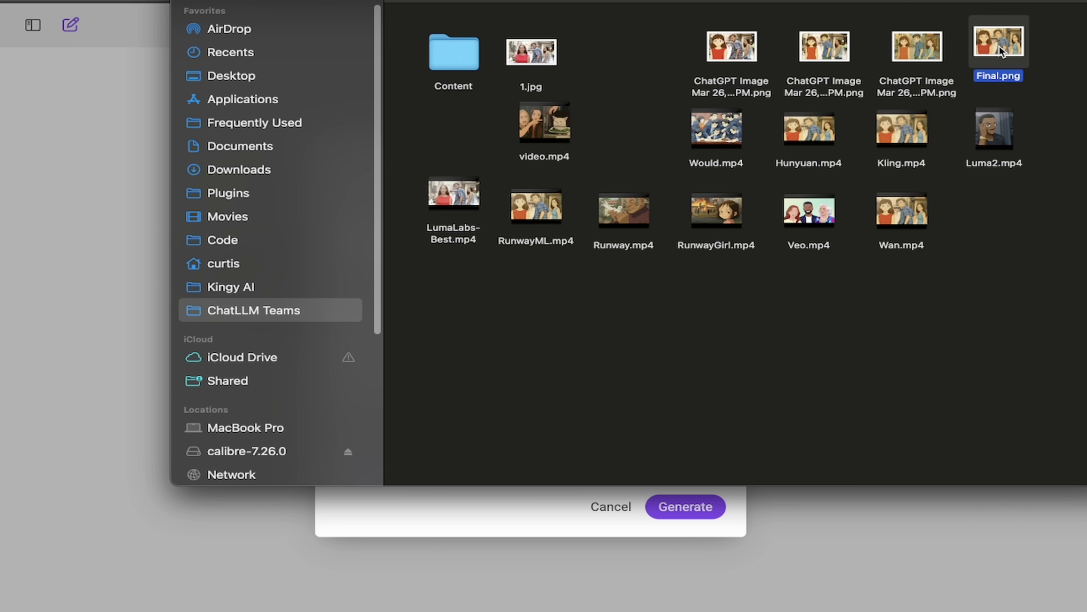
drag(986, 42, 477, 250)
Enter the Kling video prompt "Studio Ghibli style, three people laughing and smiling".
scroll(533, 413, down, 3)
click(505, 339)
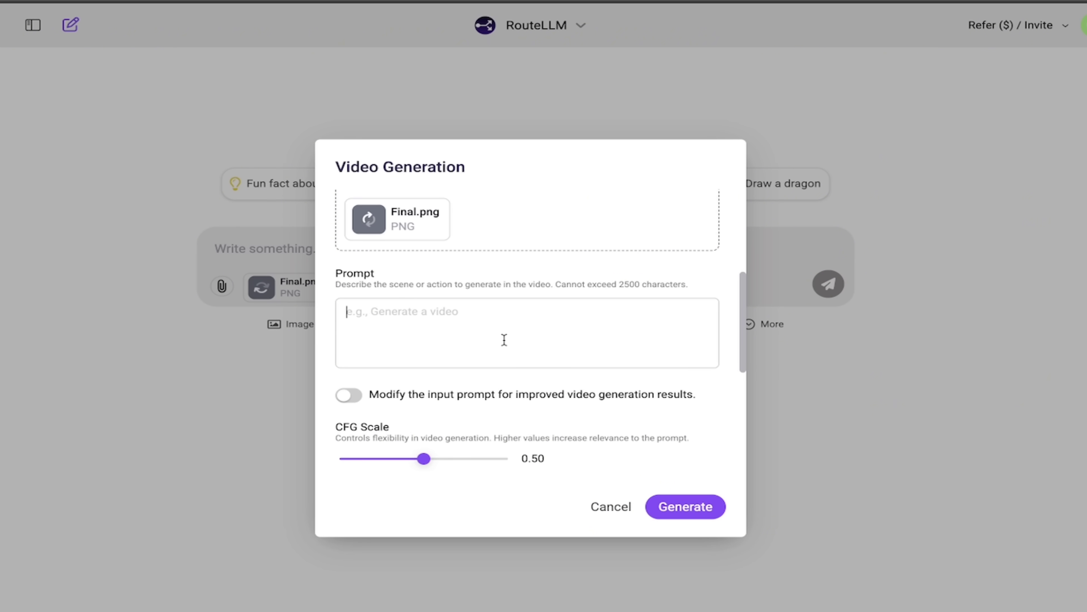
text(Studio Ghil)
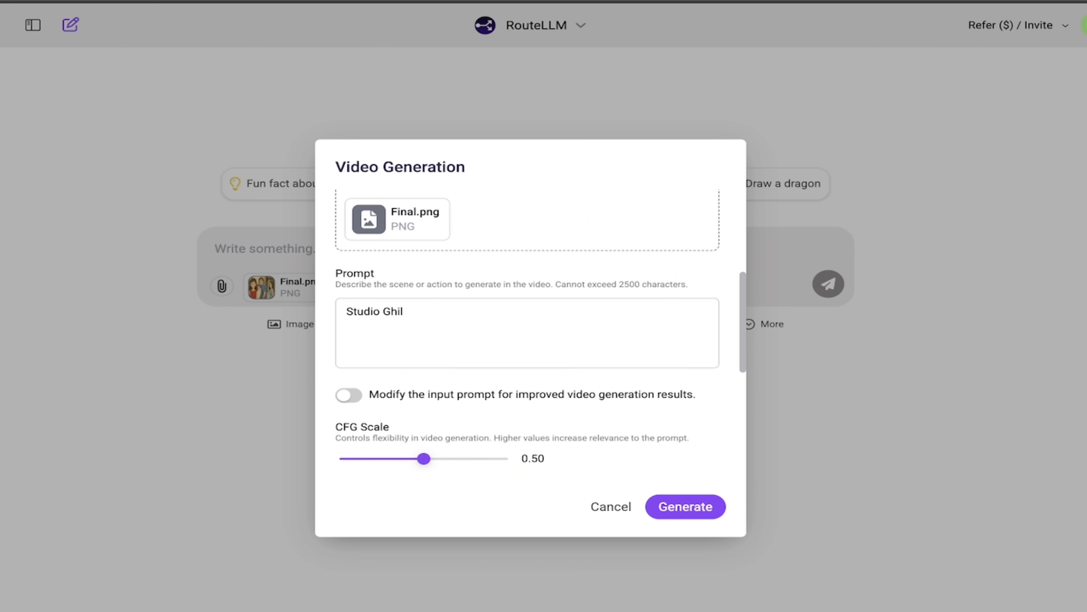
text(blie style)
key(BackSpace)
key(BackSpace)
key(BackSpace)
key(BackSpace)
key(BackSpace)
text(sty)
key(BackSpace)
key(BackSpace)
key(BackSpace)
key(BackSpace)
key(BackSpace)
text(style)
text(, three people)
text(laugh)
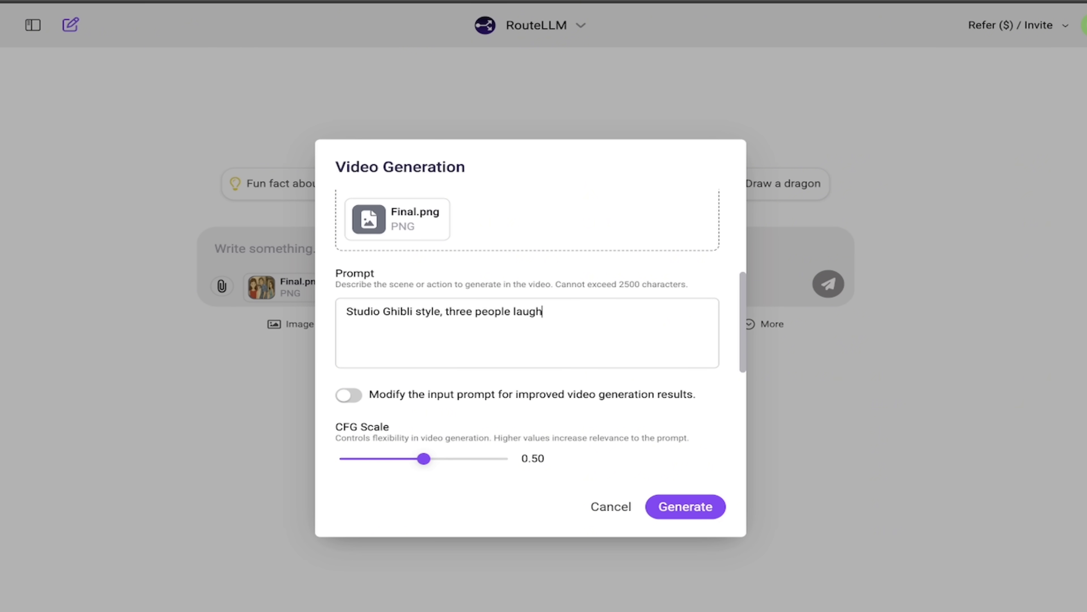
text(ing and smiling)
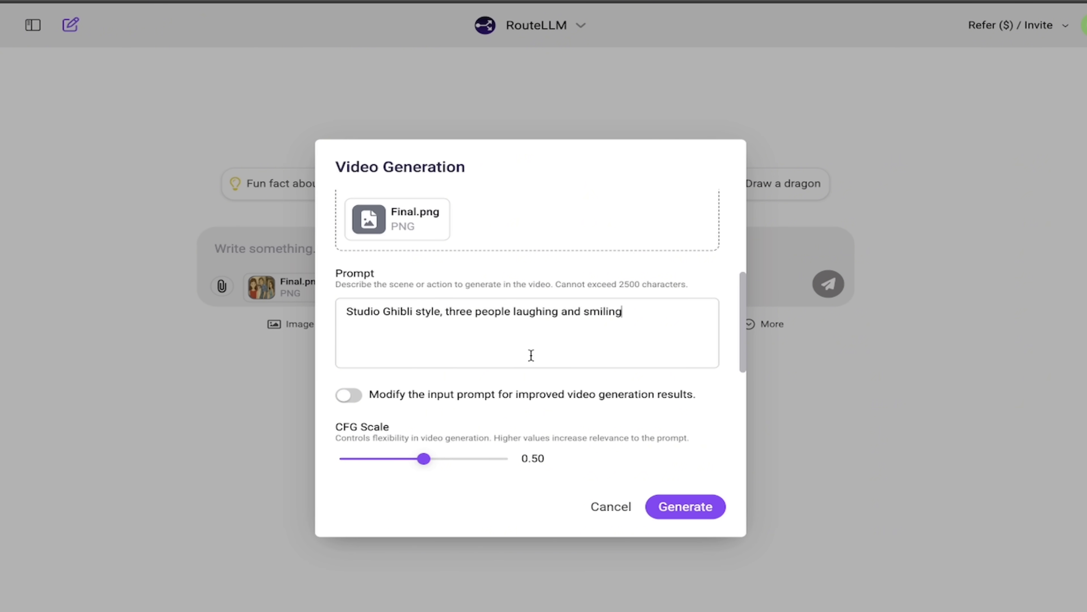
Set the CFG Scale of the Kling AI video to 0.05.
scroll(573, 417, down, 5)
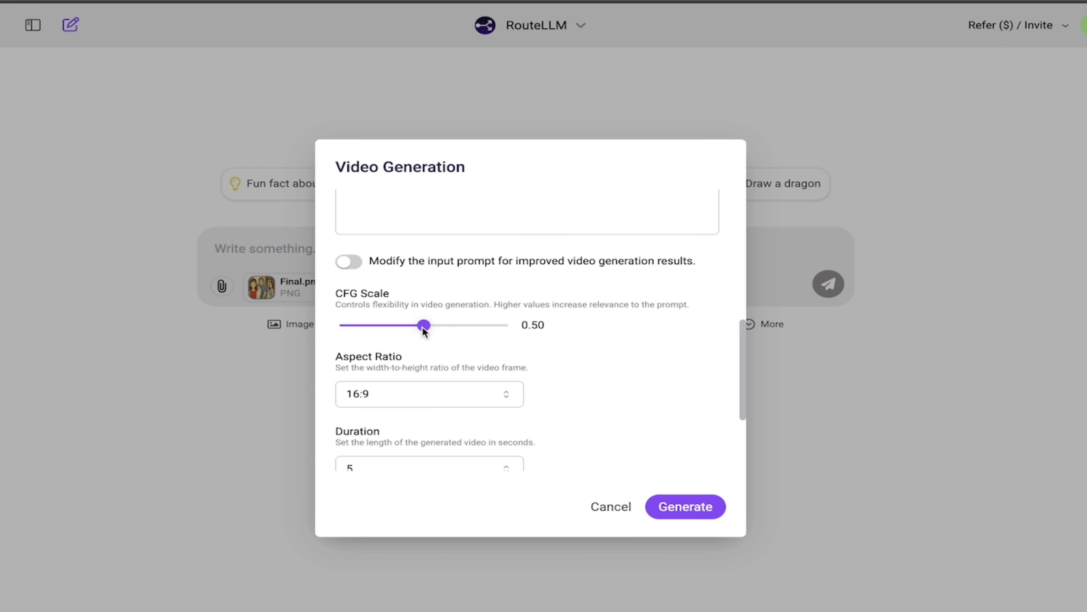
drag(423, 326, 348, 329)
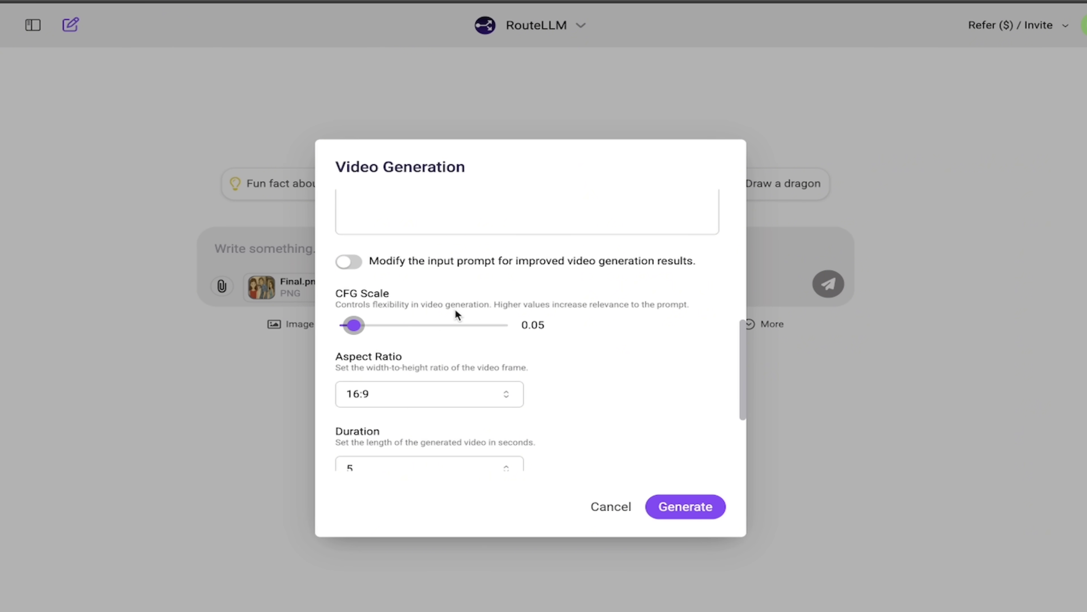
scroll(456, 310, up, 5)
scroll(455, 311, down, 5)
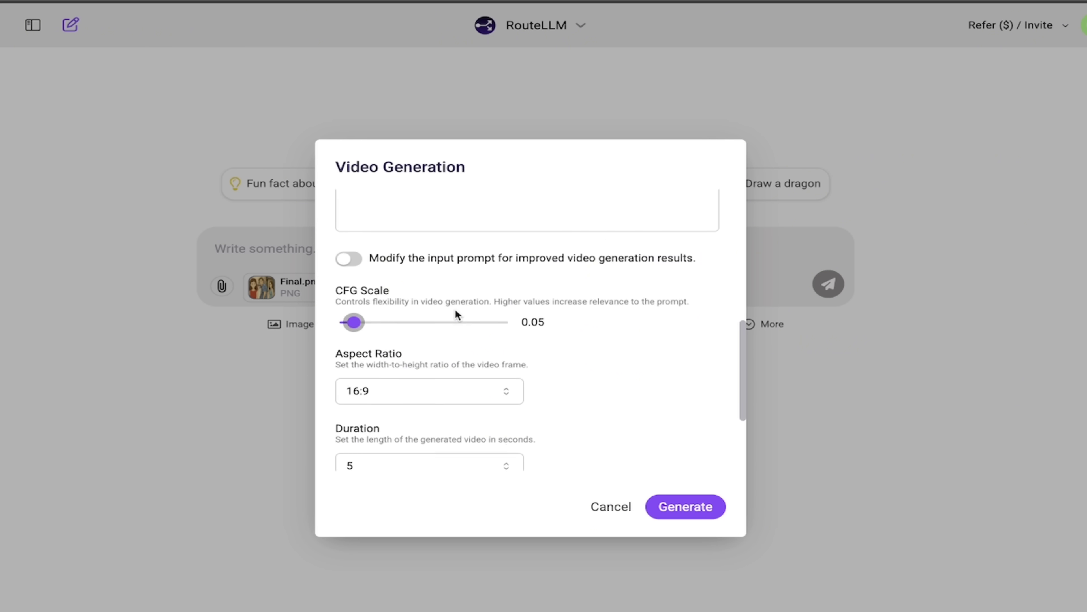
Choose a 16:9 aspect ratio and a duration of 5 seconds, and generate the Kling AI video.
scroll(456, 313, down, 3)
click(440, 274)
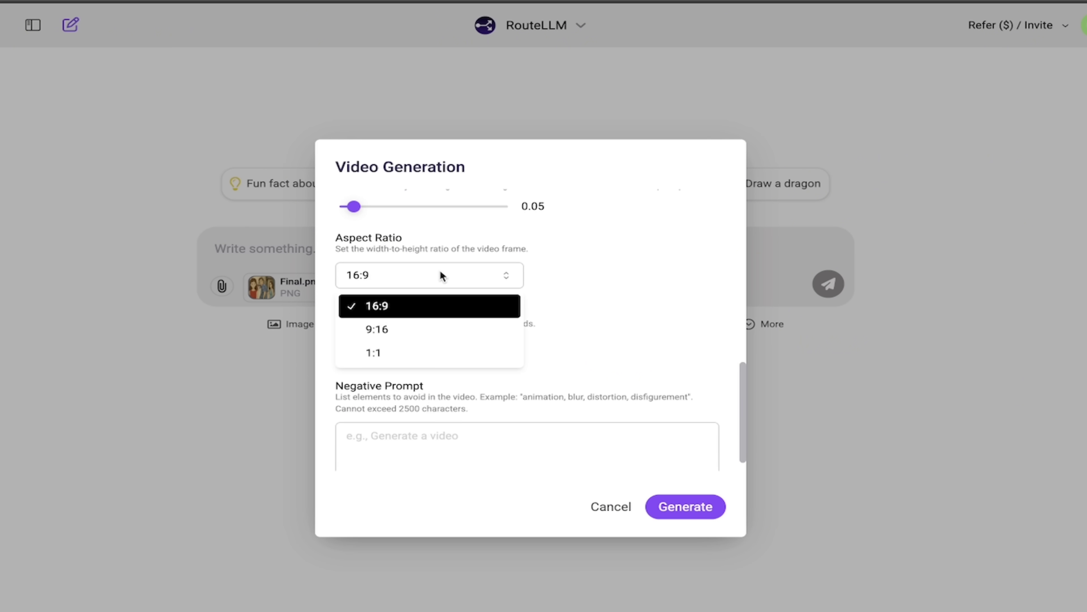
click(406, 318)
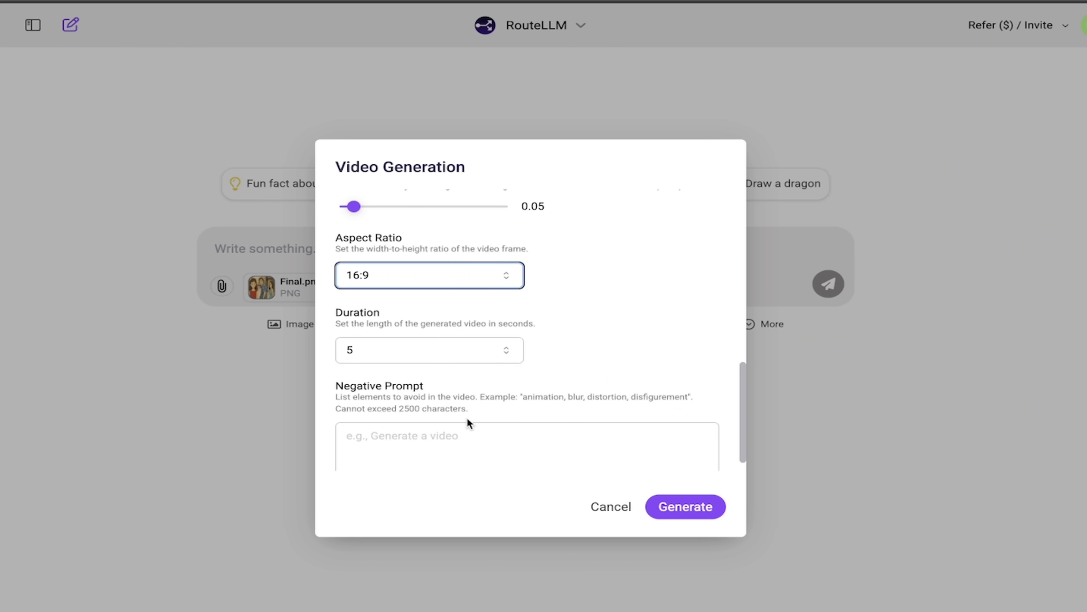
scroll(468, 425, down, 1)
click(431, 332)
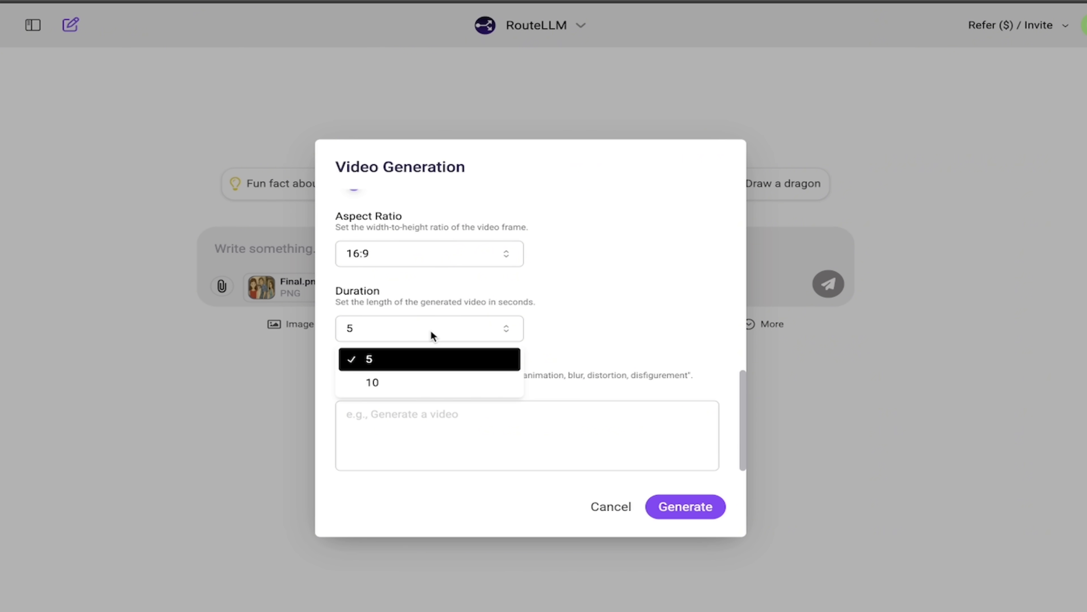
click(407, 360)
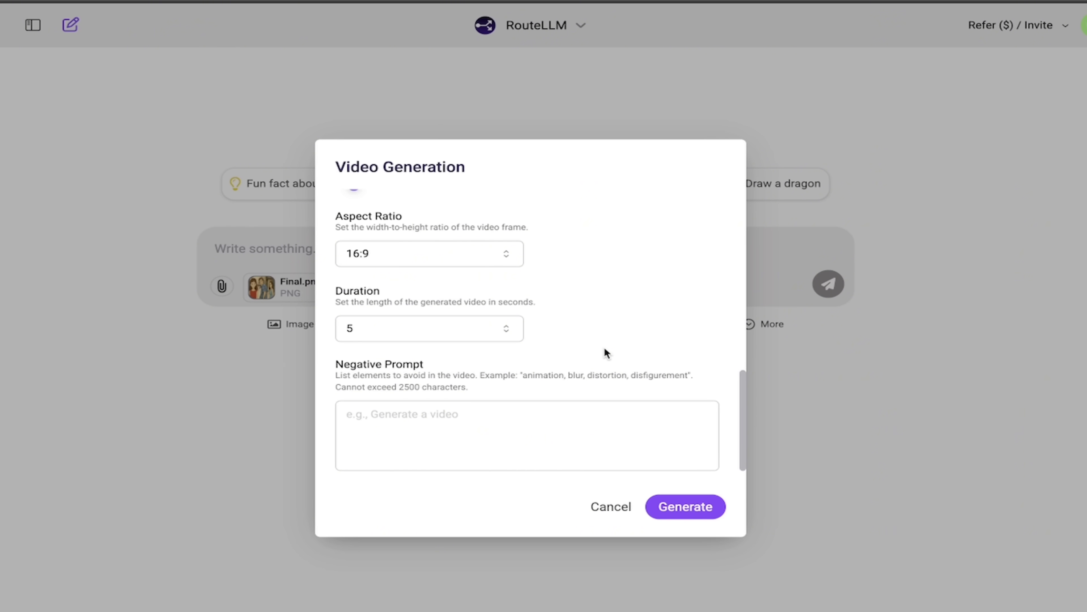
click(685, 508)
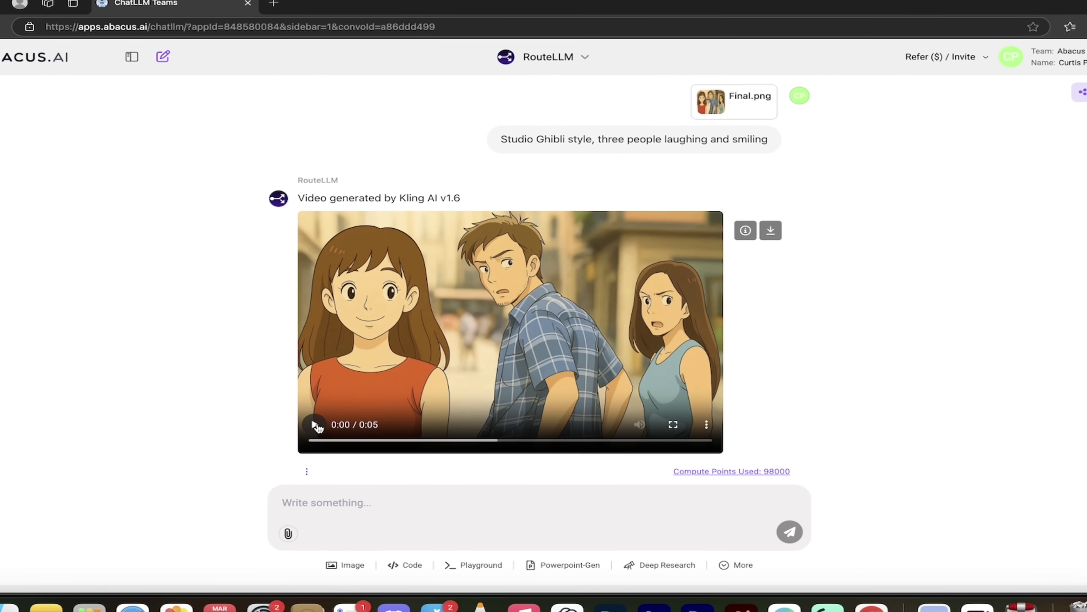
Play the generated Kling AI v1.6 video in full screen and return to the chat.
click(334, 414)
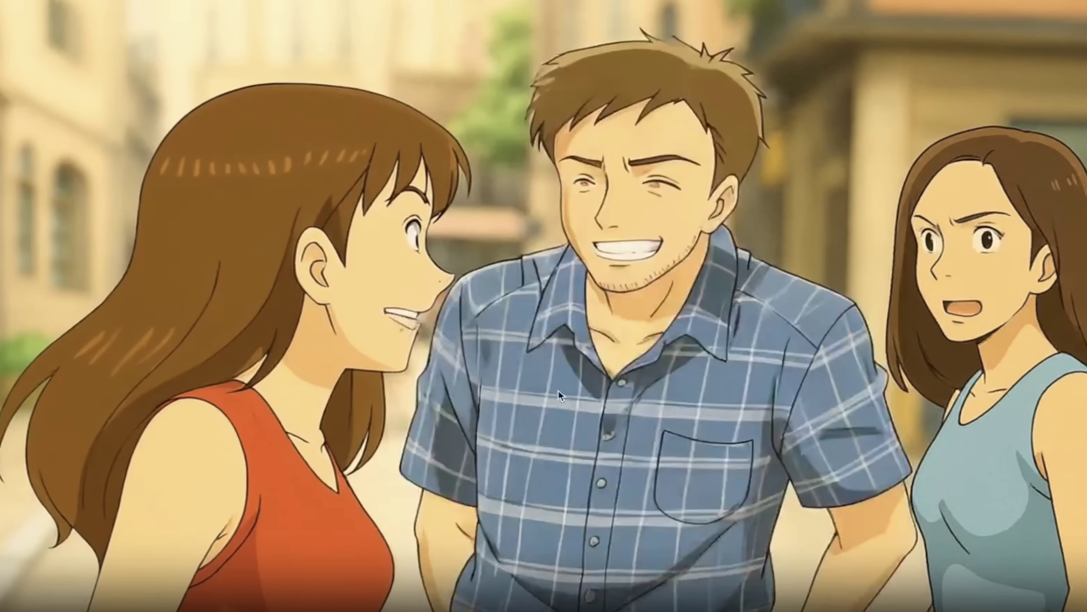
double_click(530, 378)
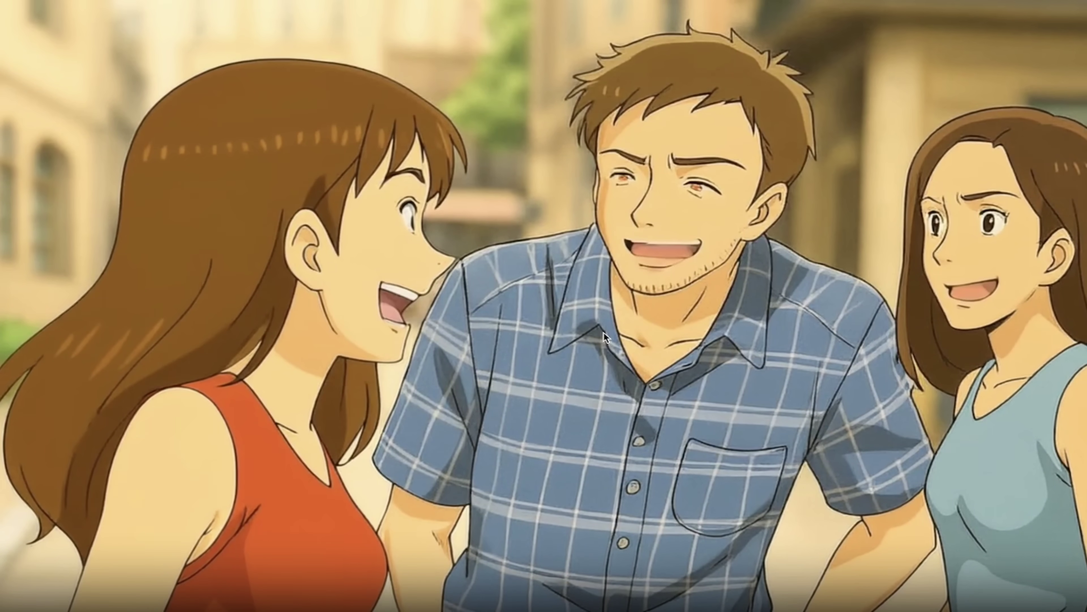
key(Escape)
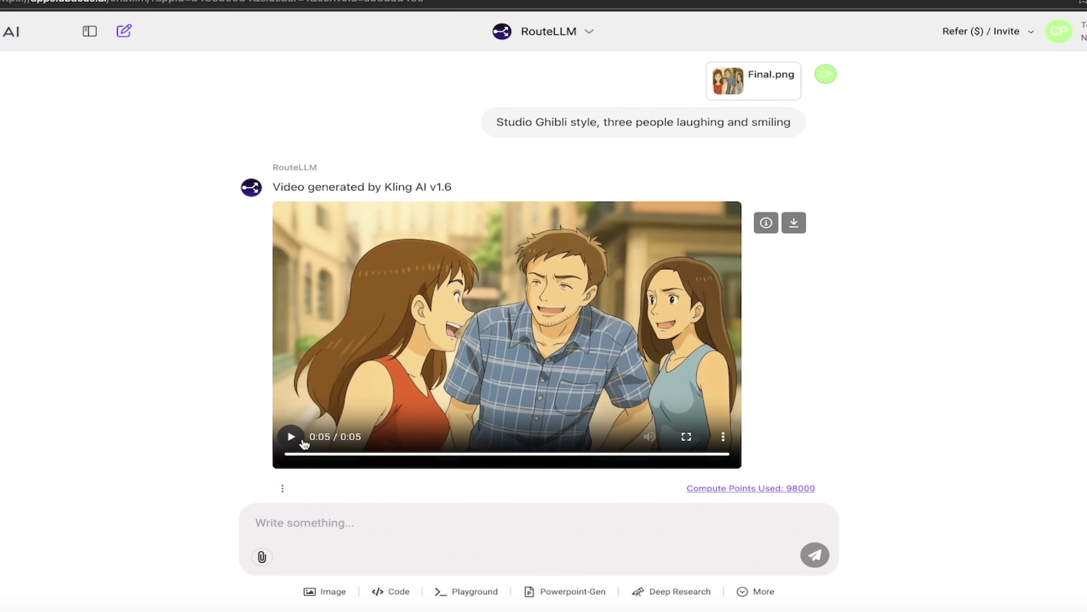